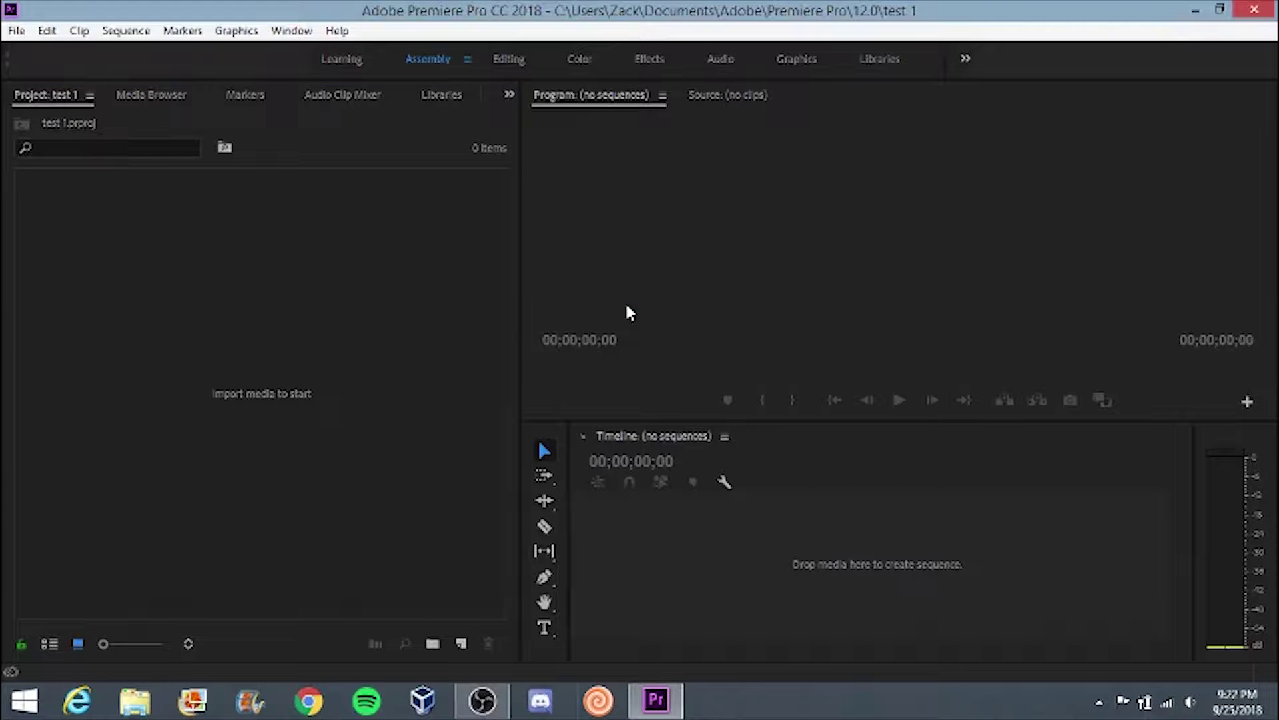
Import the Fortnite Gameplay #36 video from the YouTube videos folder and create a sequence from it in the timeline.
click(406, 331)
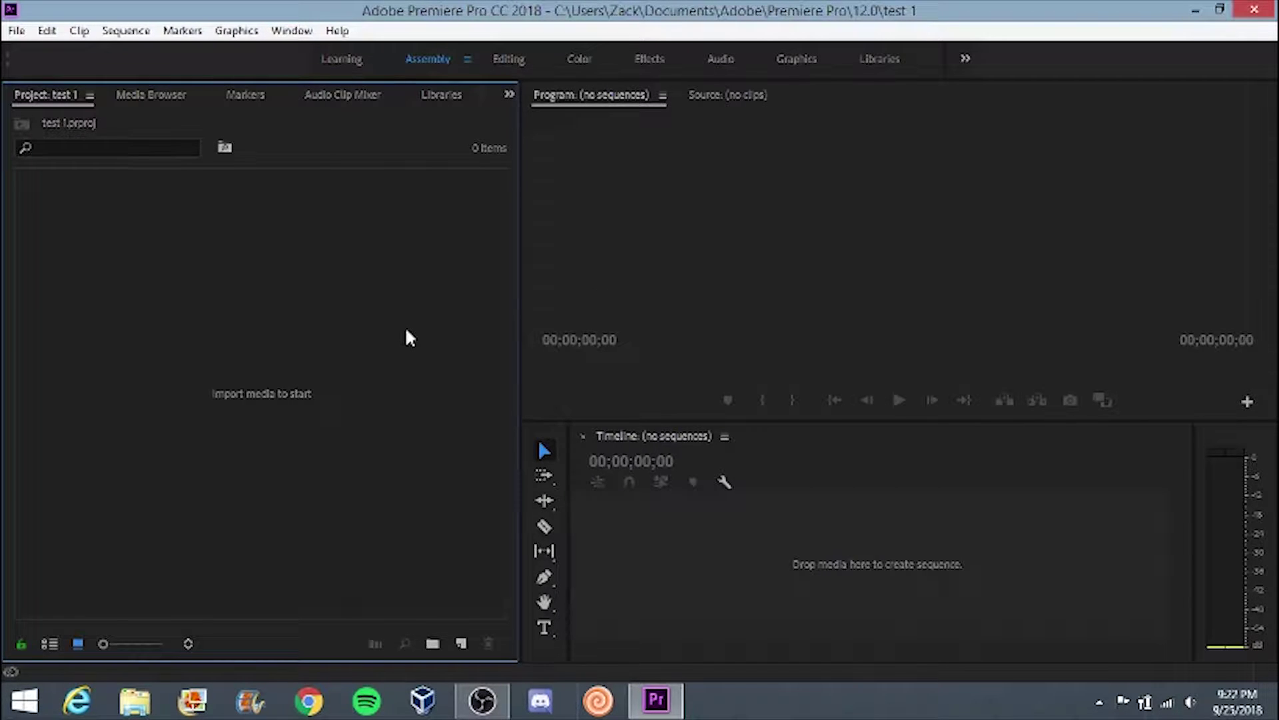
double_click(257, 396)
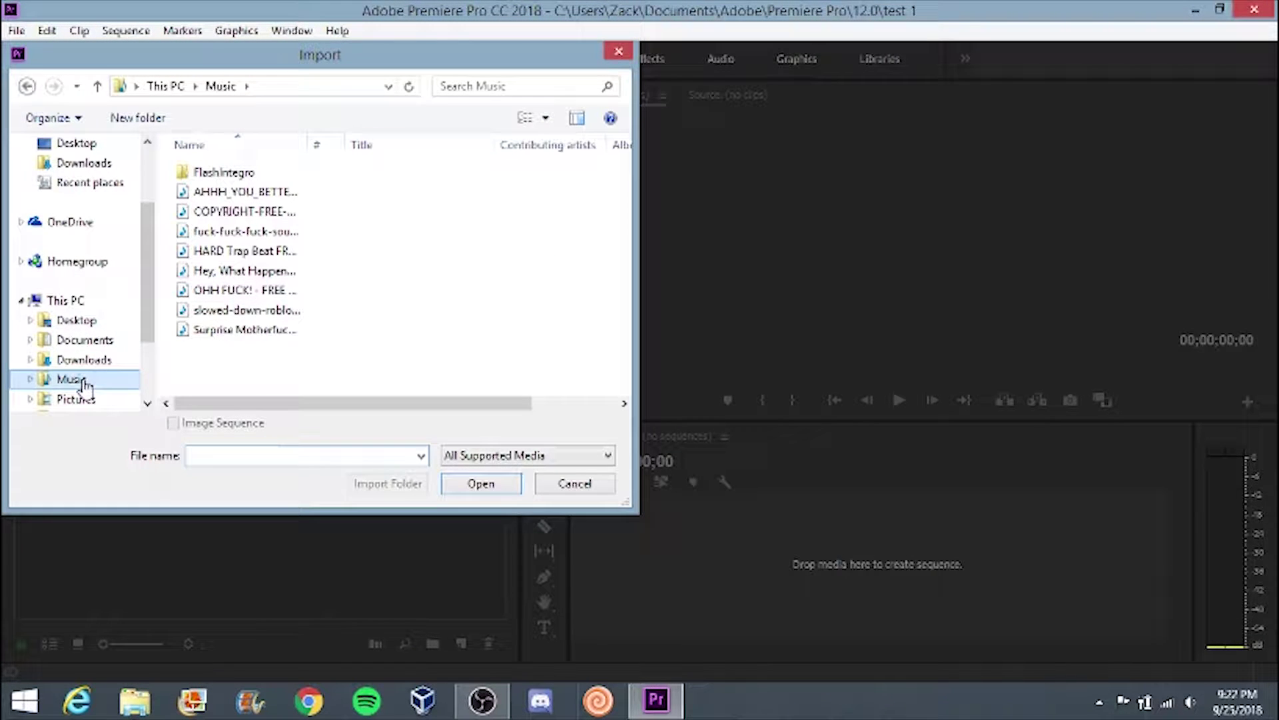
scroll(85, 386, down, 2)
click(74, 282)
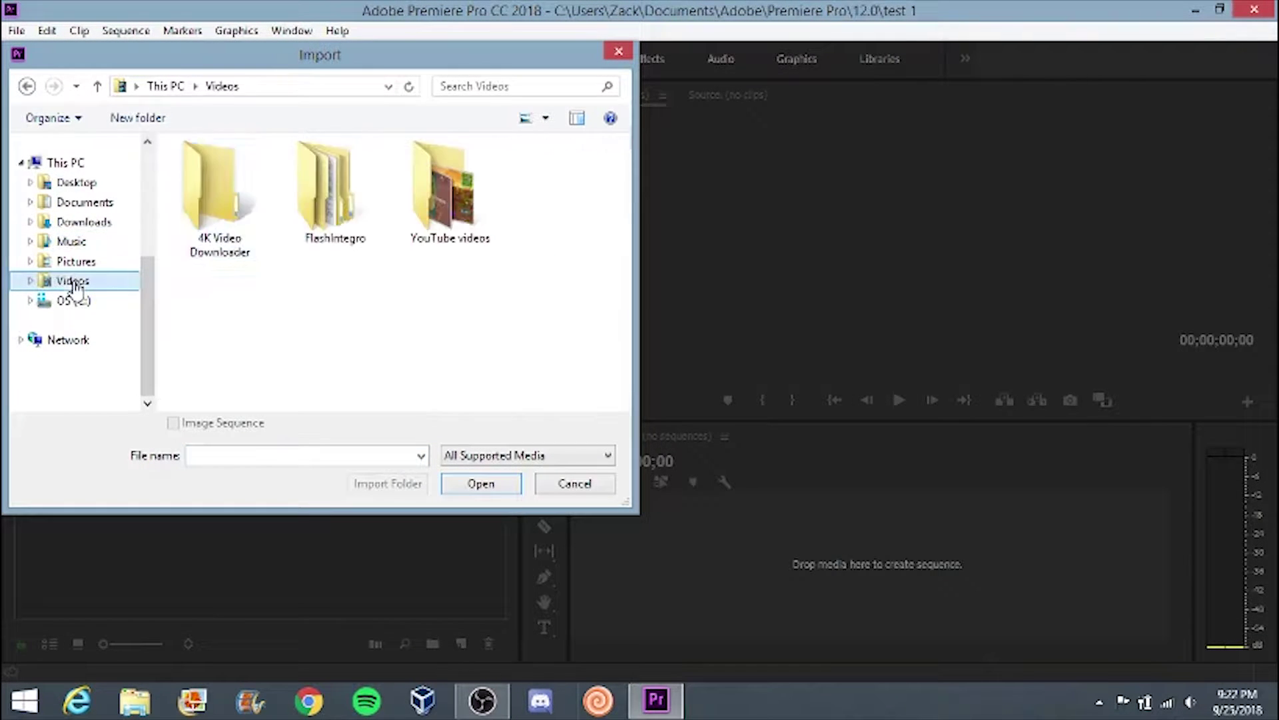
double_click(440, 223)
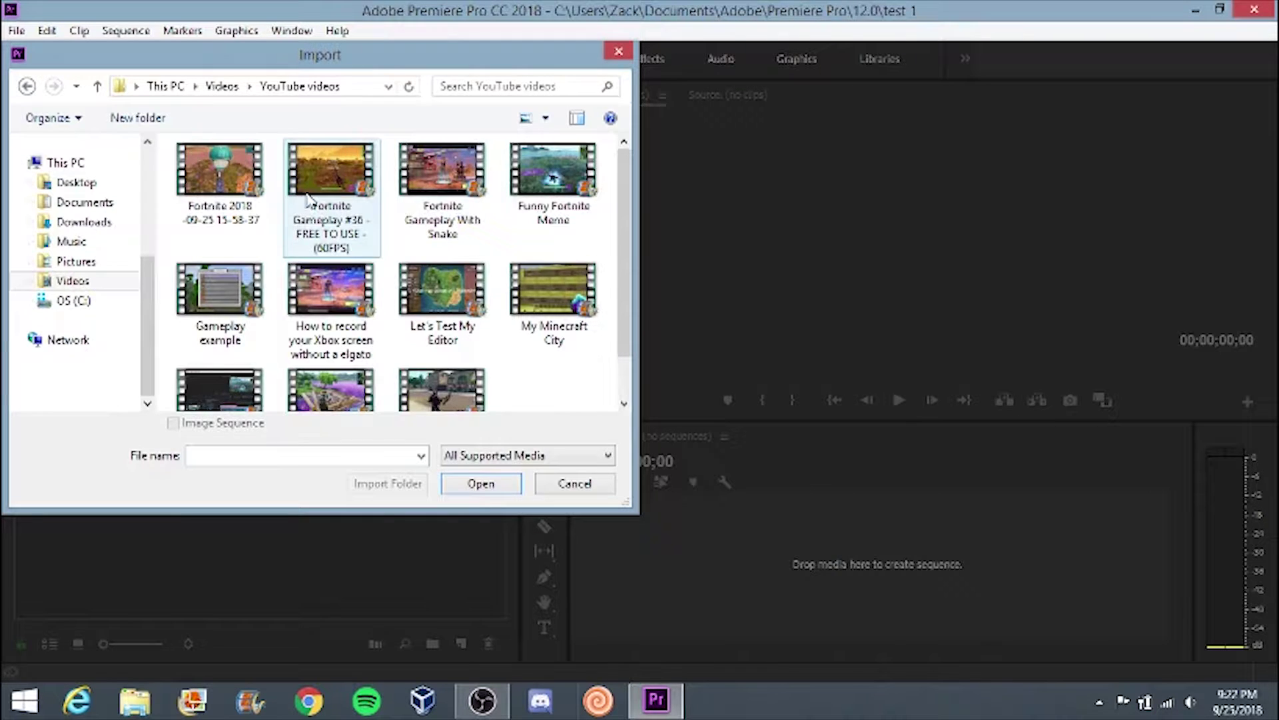
double_click(308, 198)
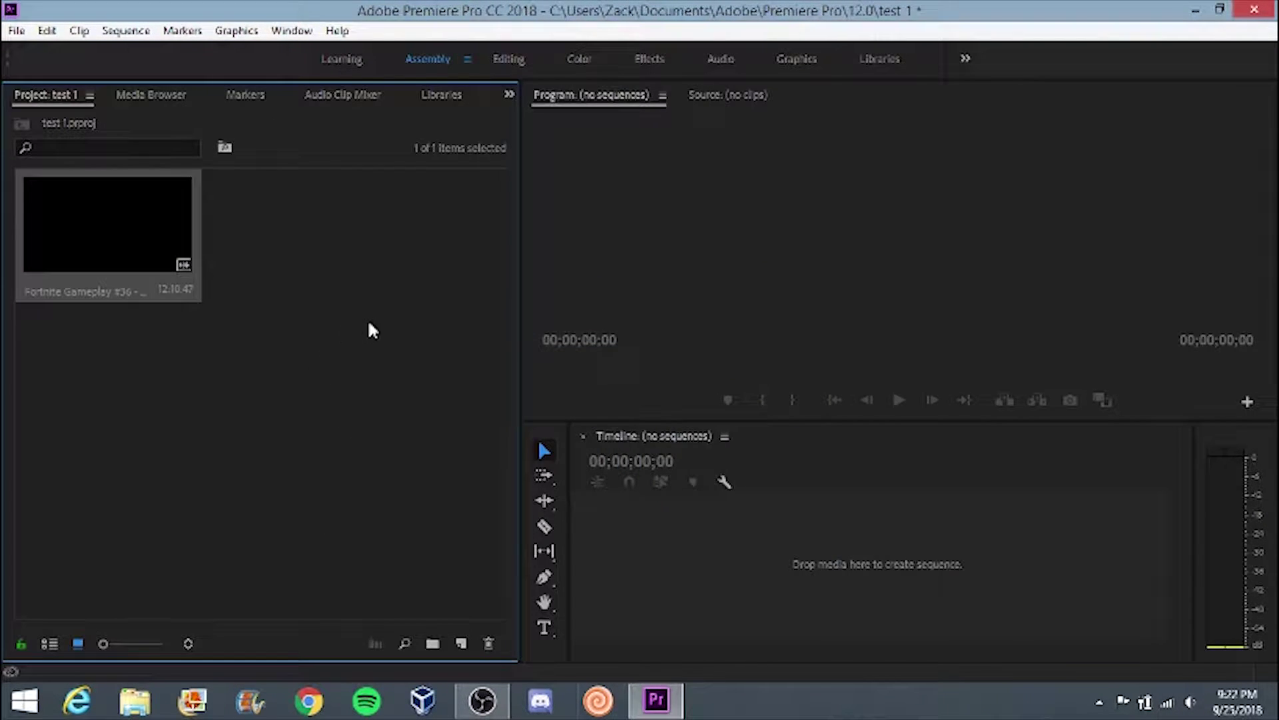
drag(439, 495, 686, 551)
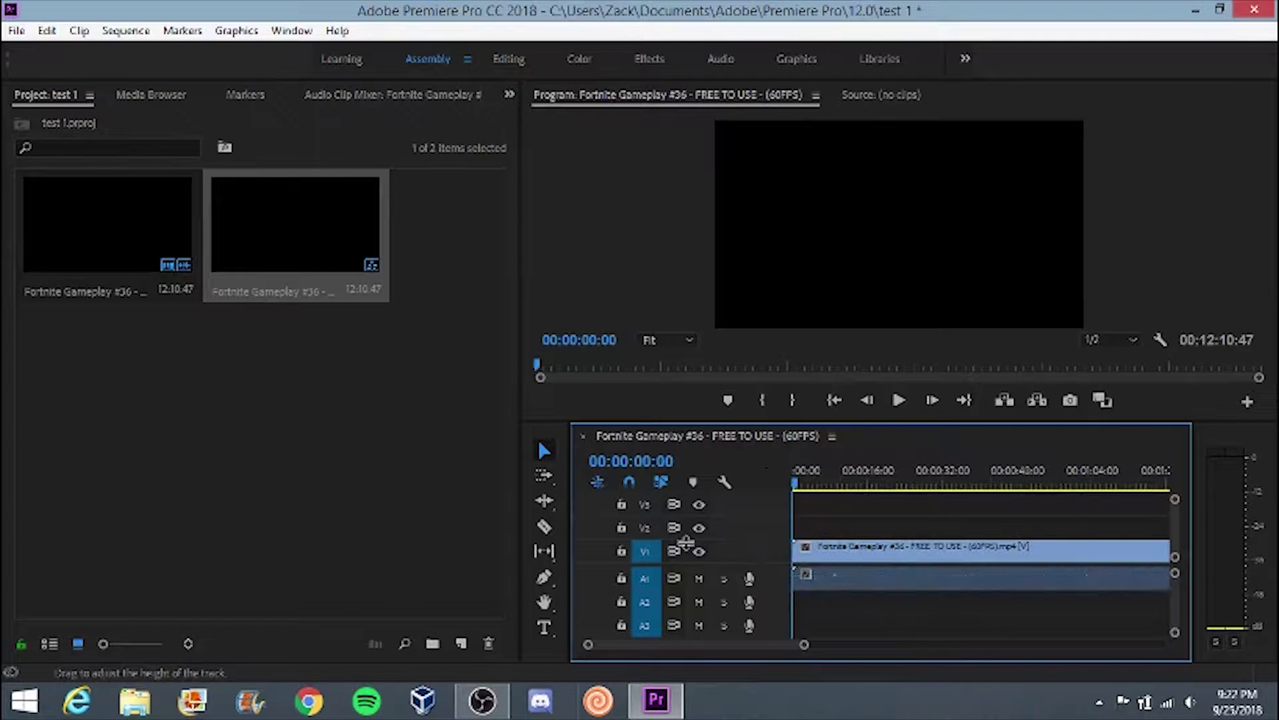
Import the COPYRIGHT-FREE audio file from the Music folder and place it on track A2 at the sequence start.
double_click(338, 425)
click(104, 343)
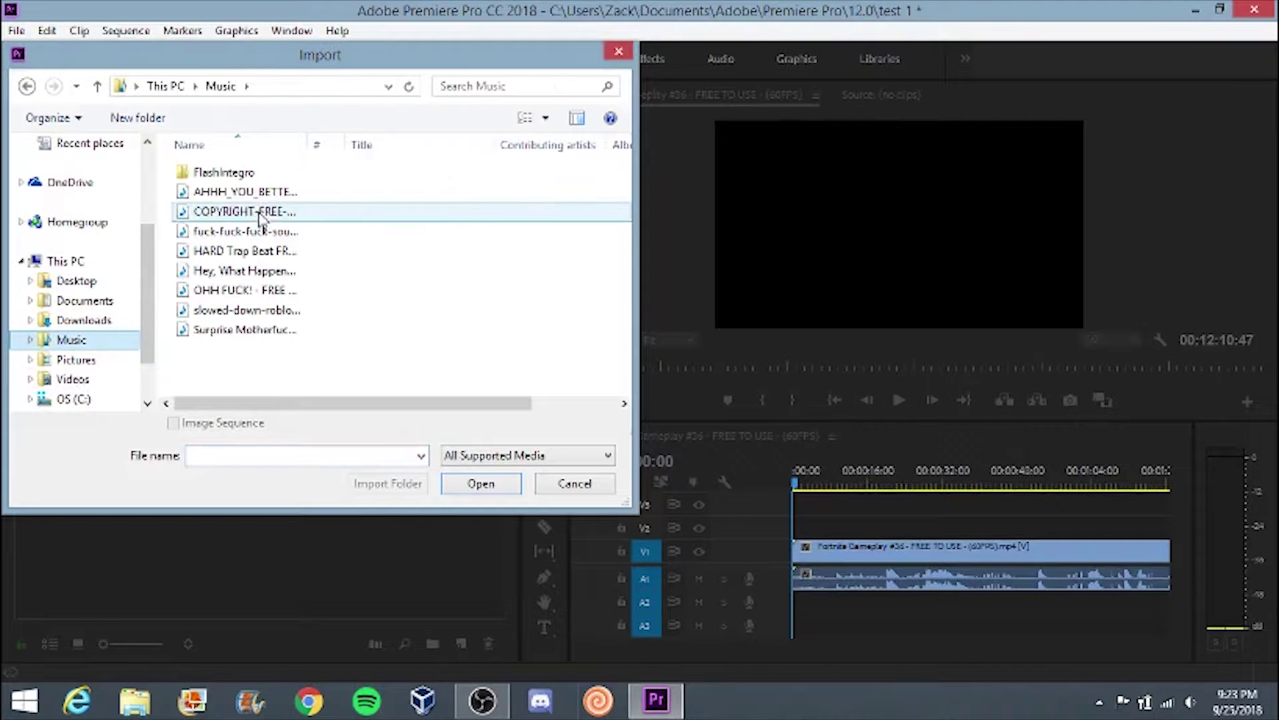
double_click(263, 212)
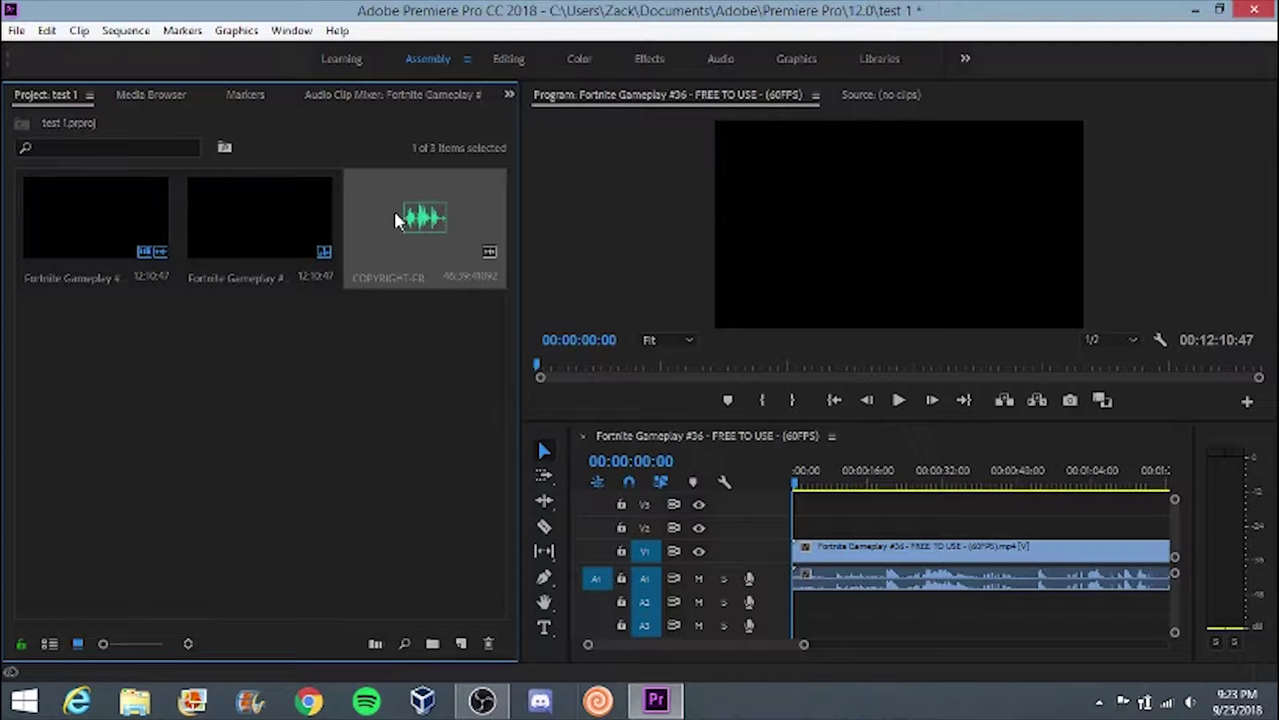
mouse_move(402, 220)
mouse_down()
mouse_move(796, 580)
mouse_move(794, 598)
mouse_up()
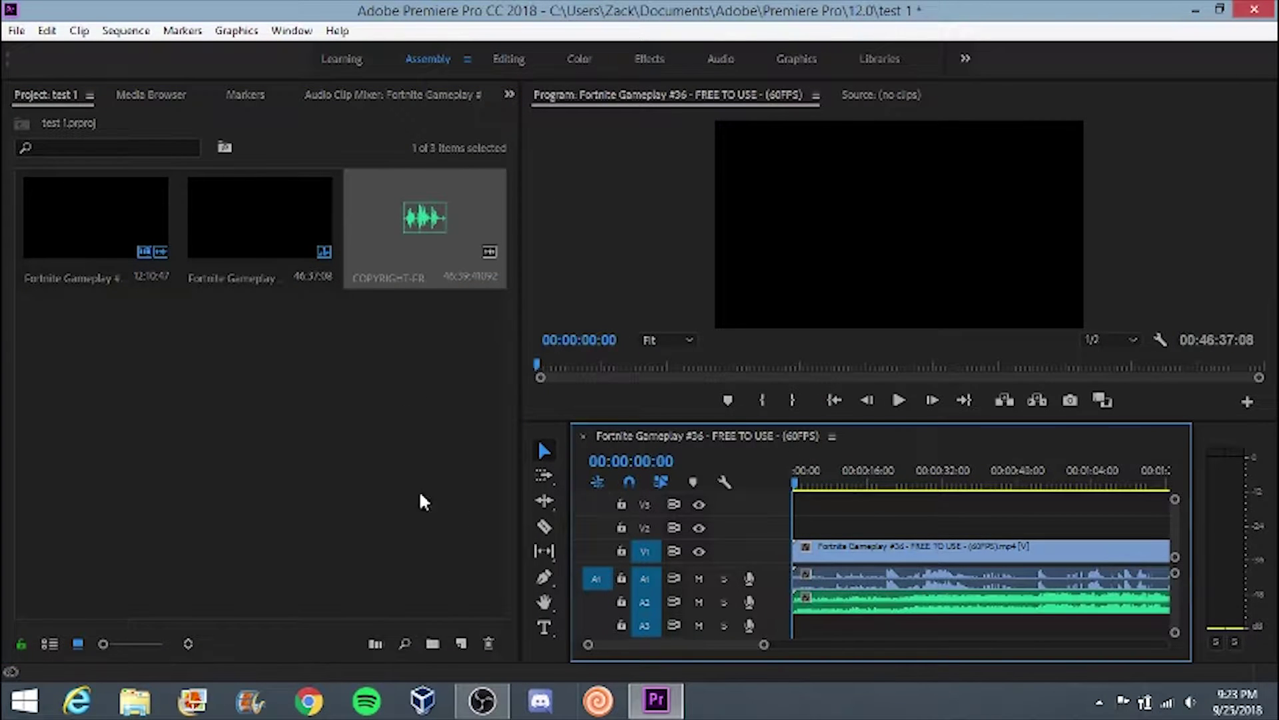
Preview the opening seconds of the sequence in the Editing workspace and switch to the Audio workspace.
click(508, 60)
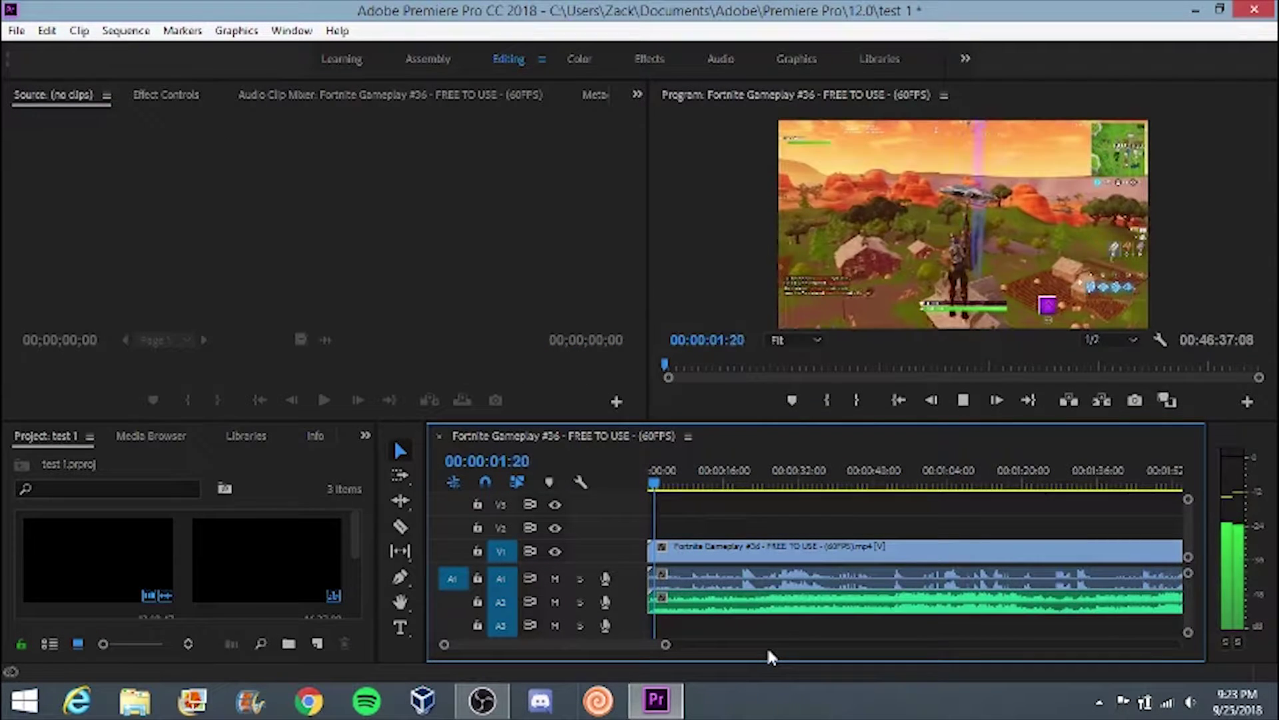
key(space)
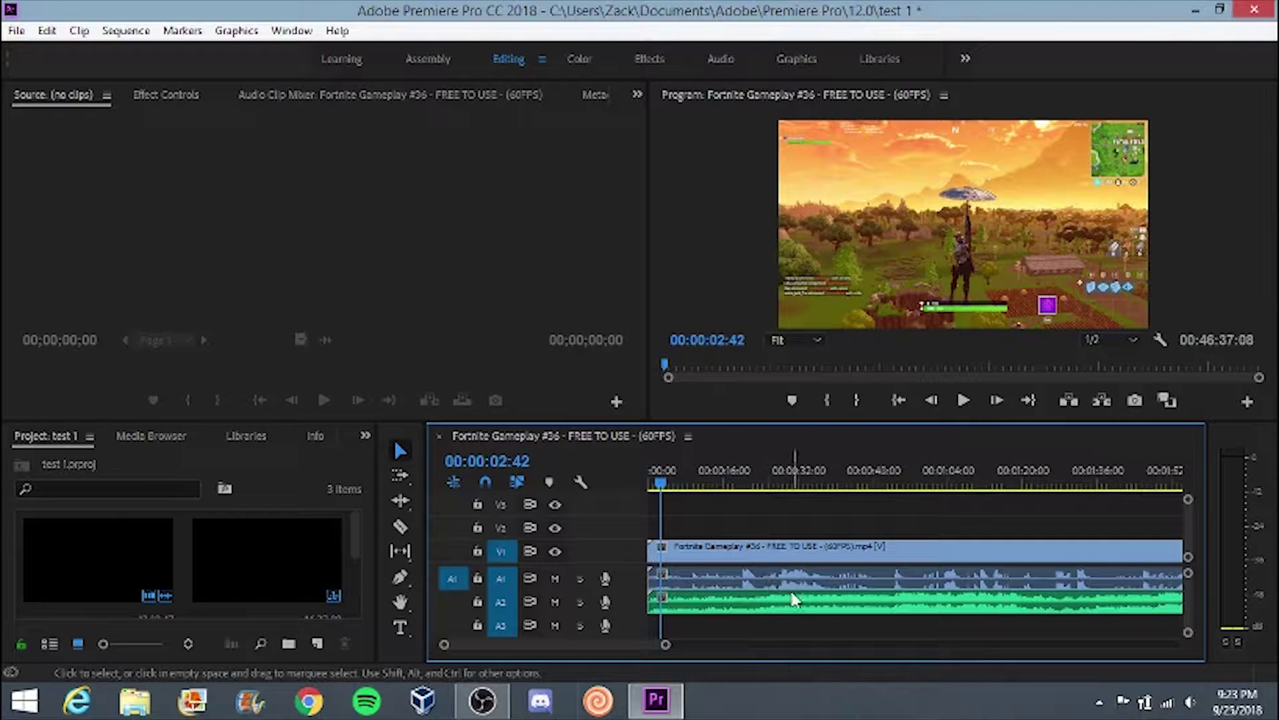
click(720, 60)
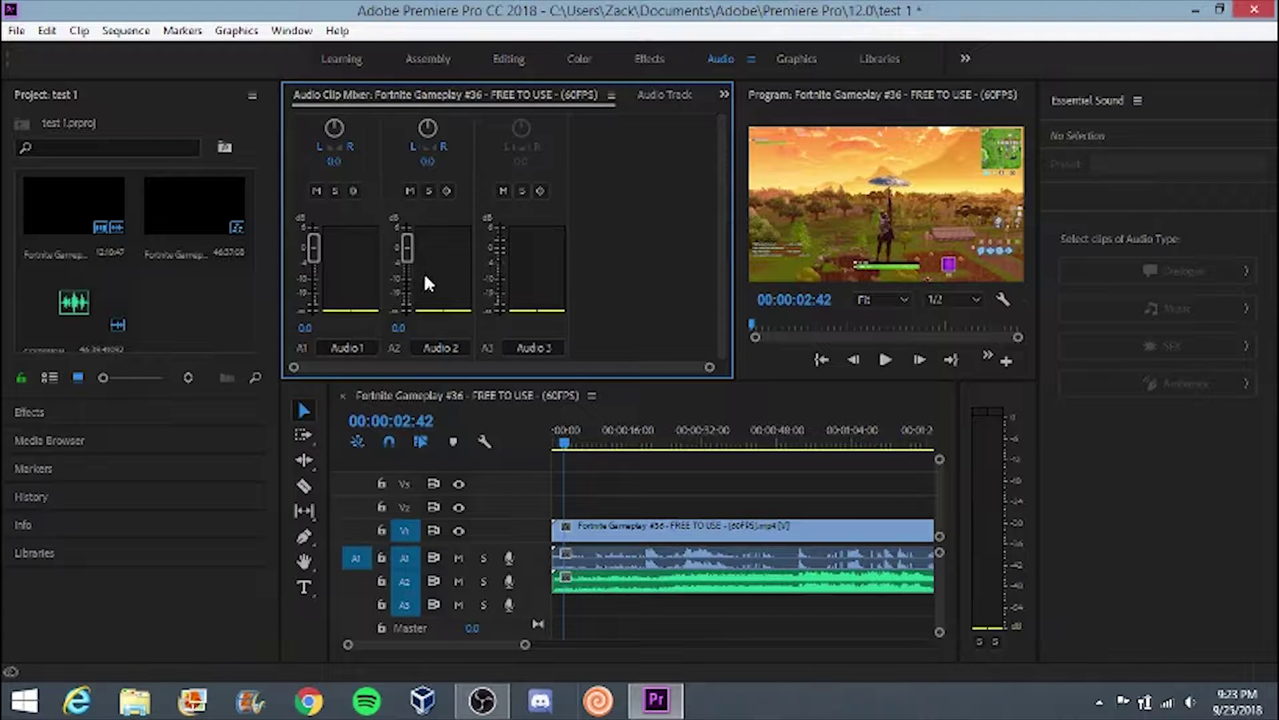
Try lowering the Audio 2 level to the minimum during playback, and raise it back to around 0 dB.
key(space)
drag(408, 251, 408, 329)
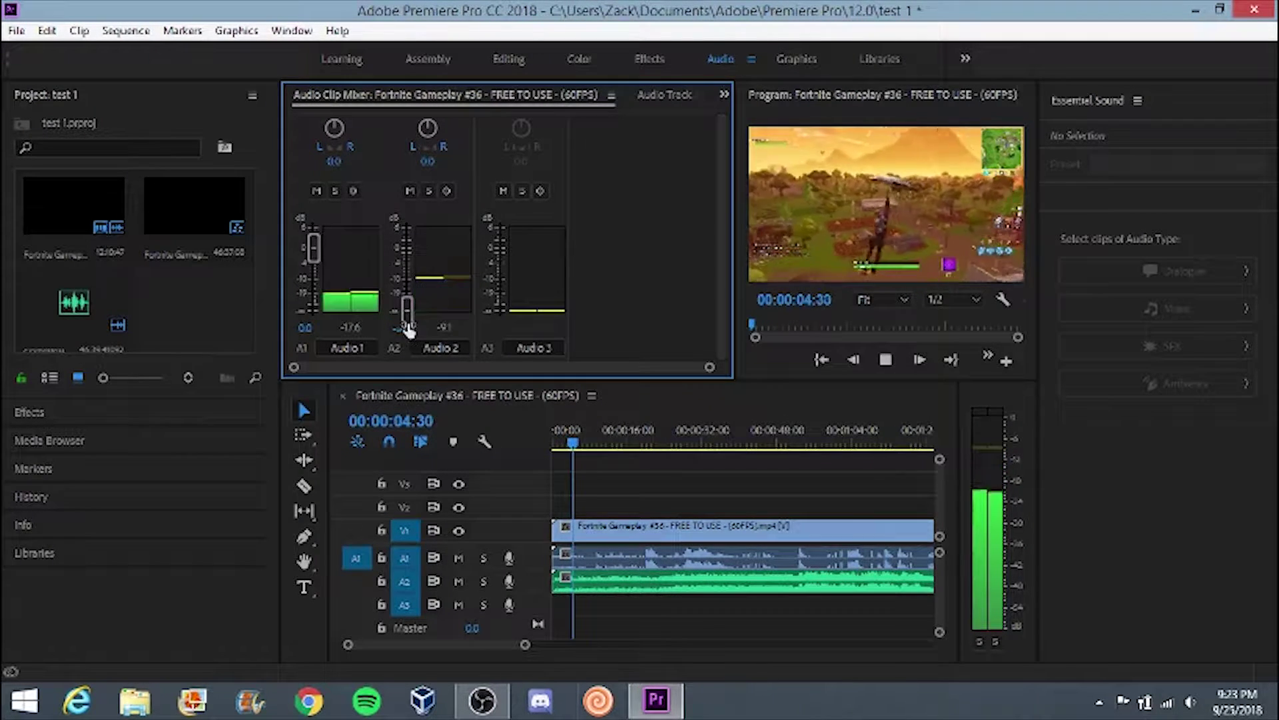
key(space)
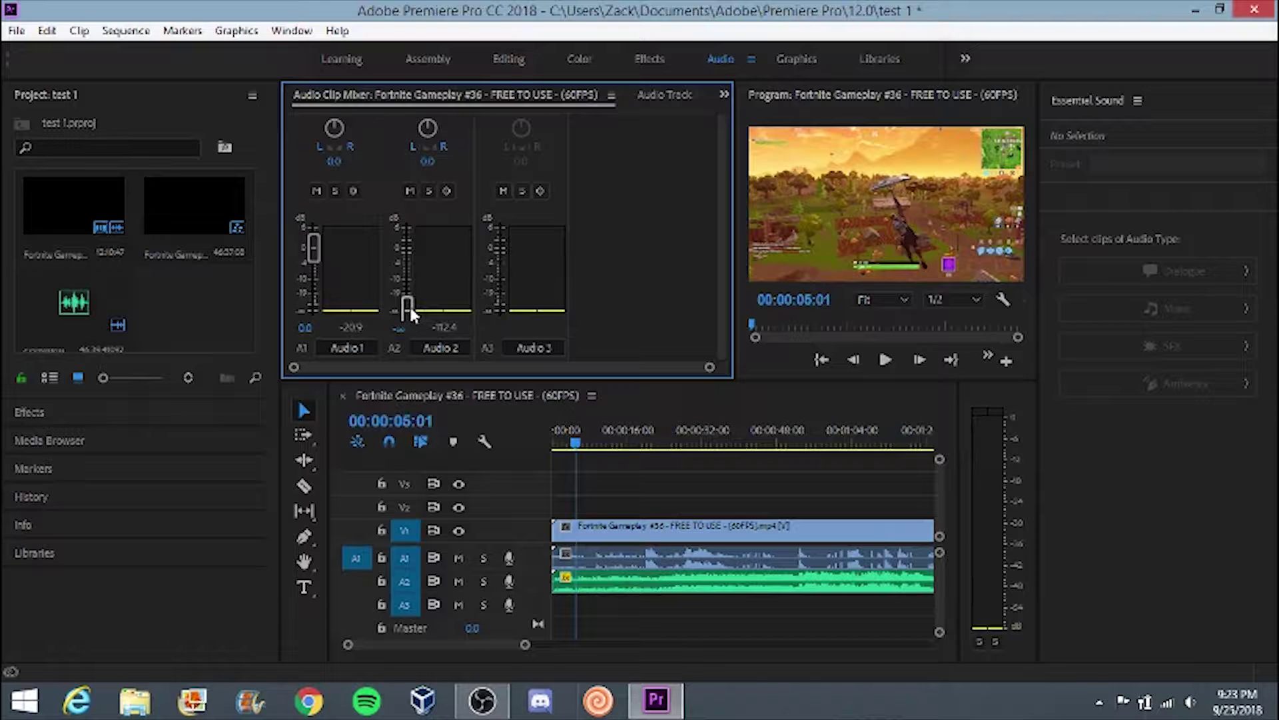
drag(407, 307, 406, 247)
Set the clip levels to -10.0 dB for Audio 1 and 0.0 dB for Audio 2, and play back the mix.
drag(316, 248, 316, 278)
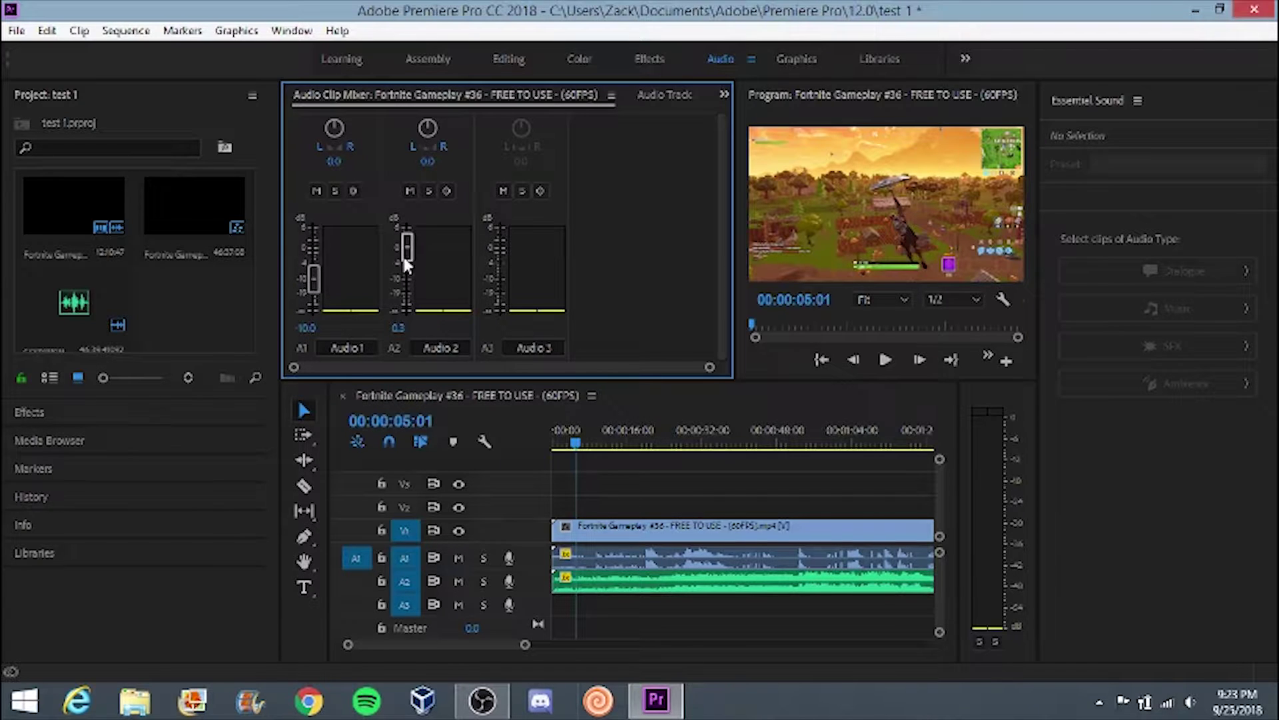
drag(407, 265, 400, 245)
key(space)
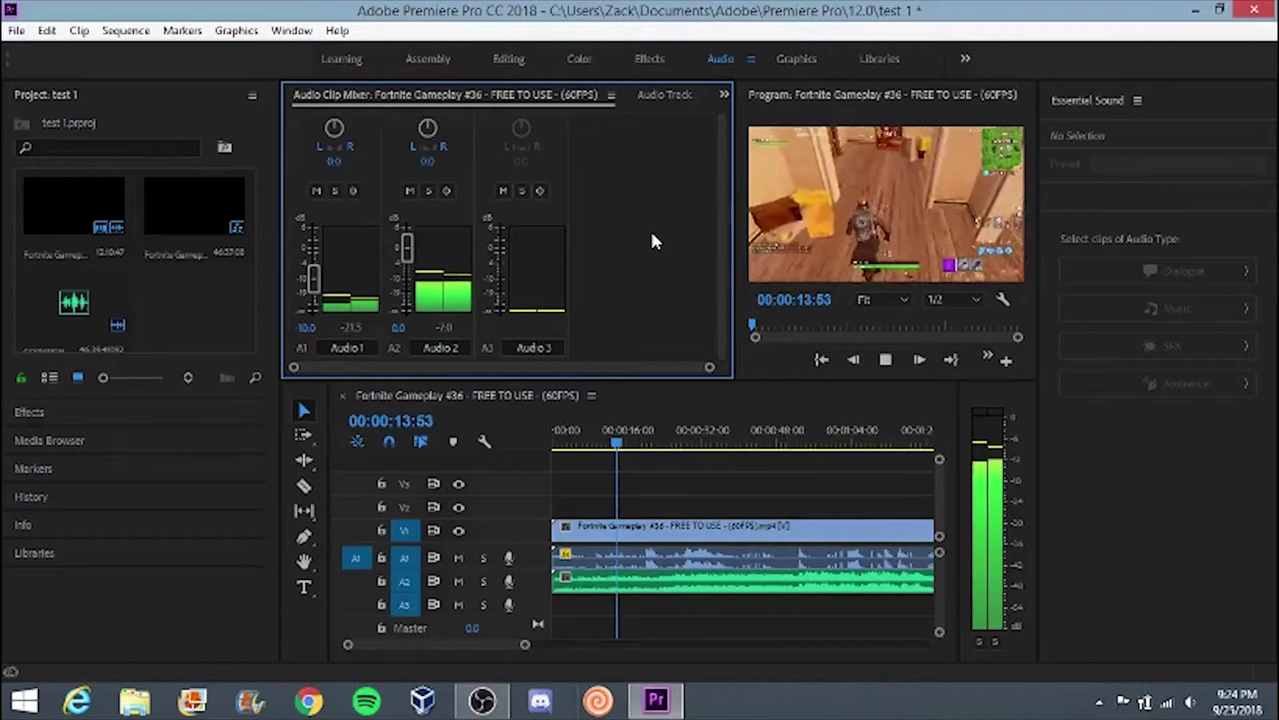
key(space)
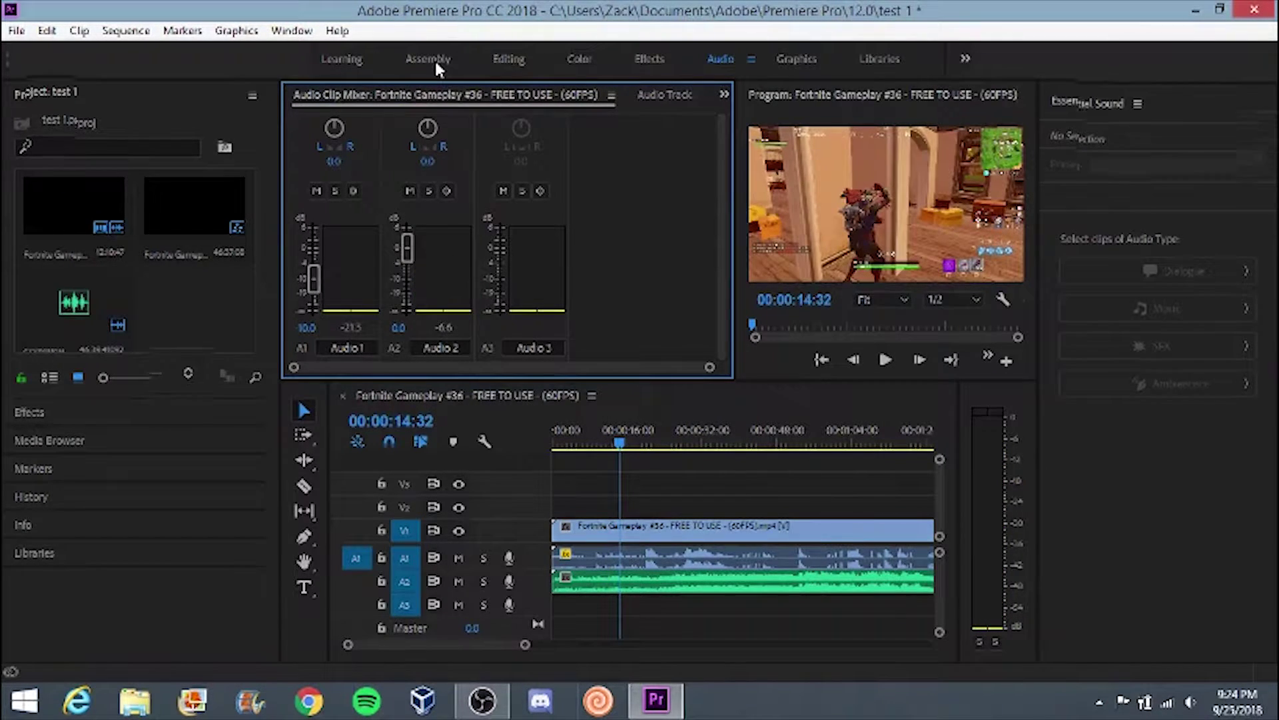
In the Editing workspace, add the on-screen text "I hope you like this video. :D" at 00:00:09:59.
click(511, 59)
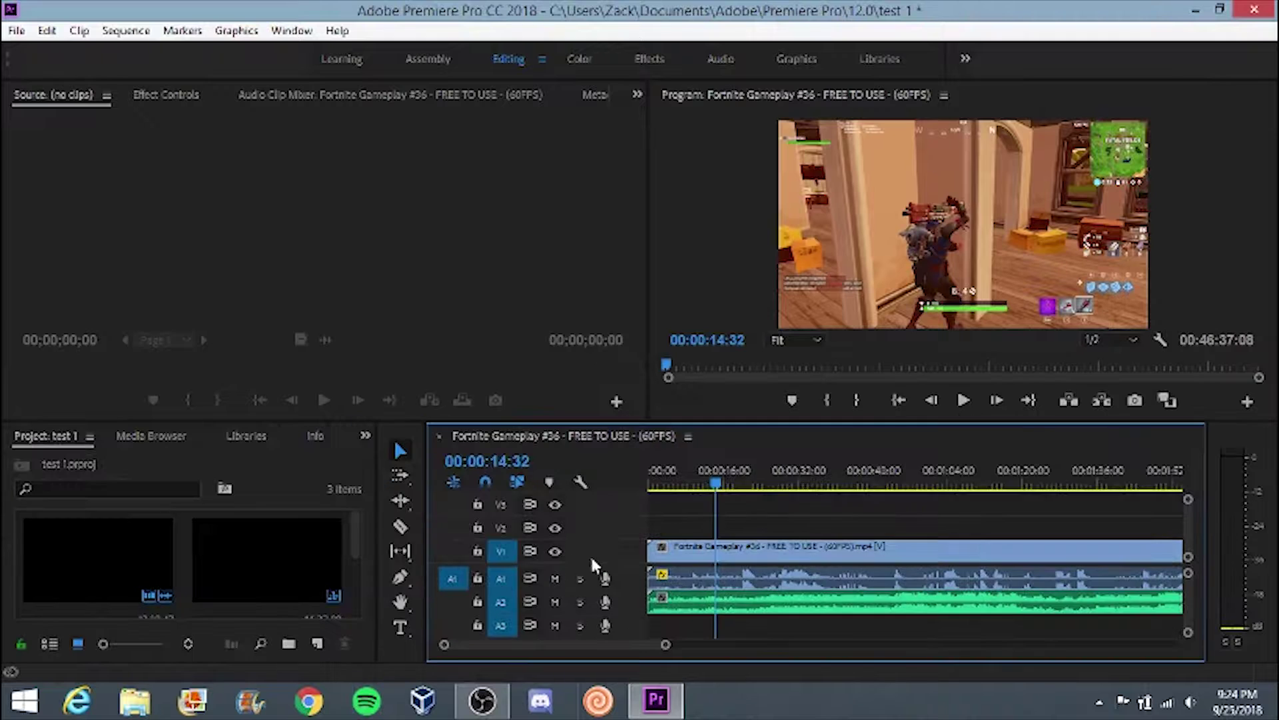
drag(715, 478, 694, 480)
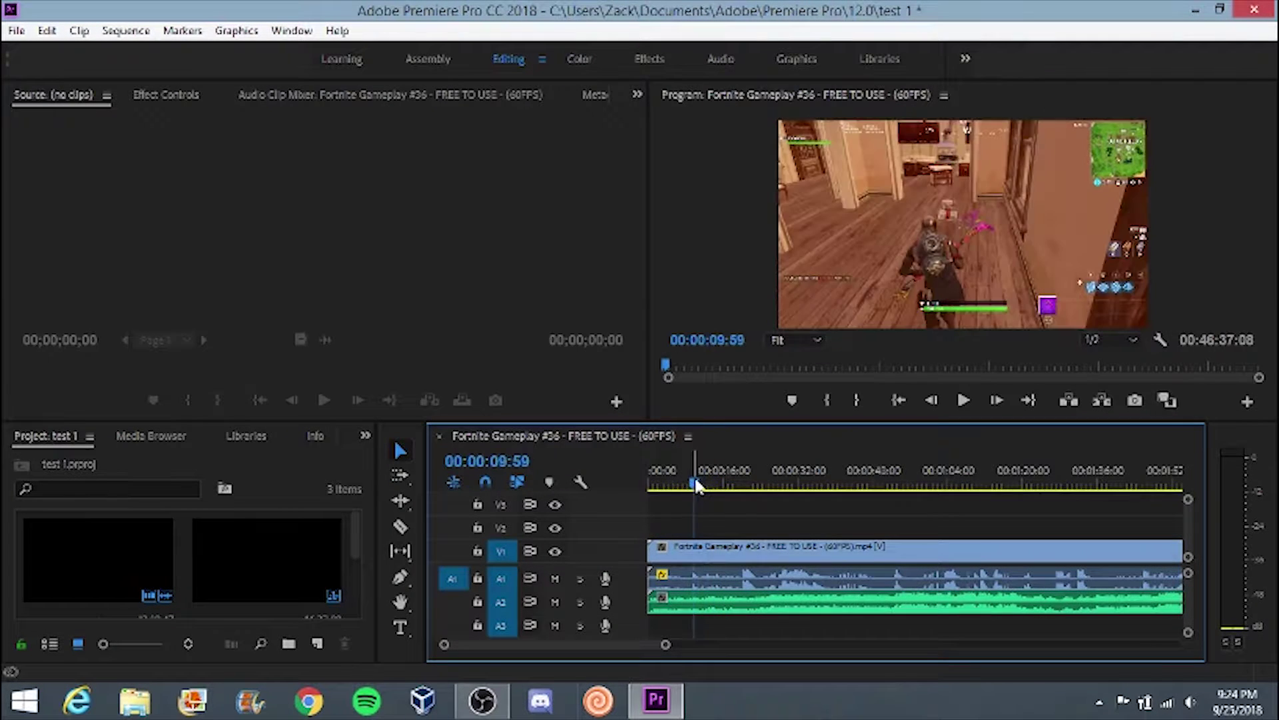
click(407, 629)
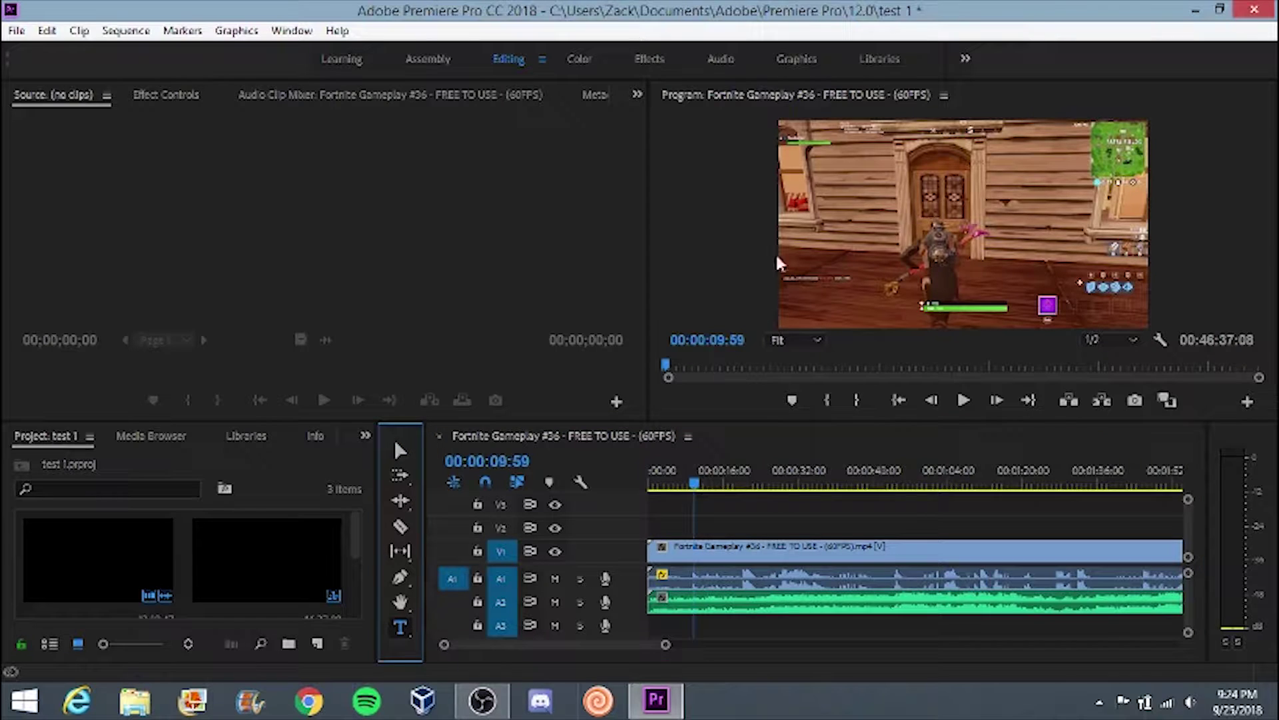
drag(821, 157, 983, 216)
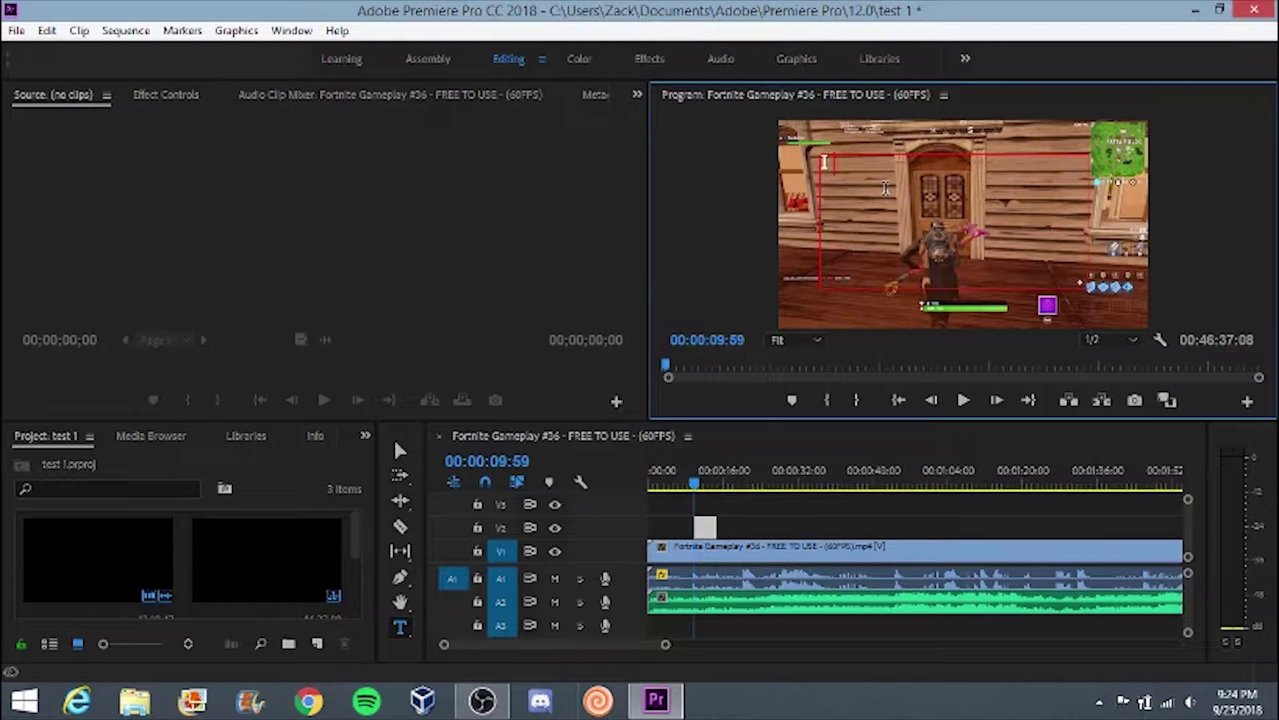
text(I hope you like this video. :D)
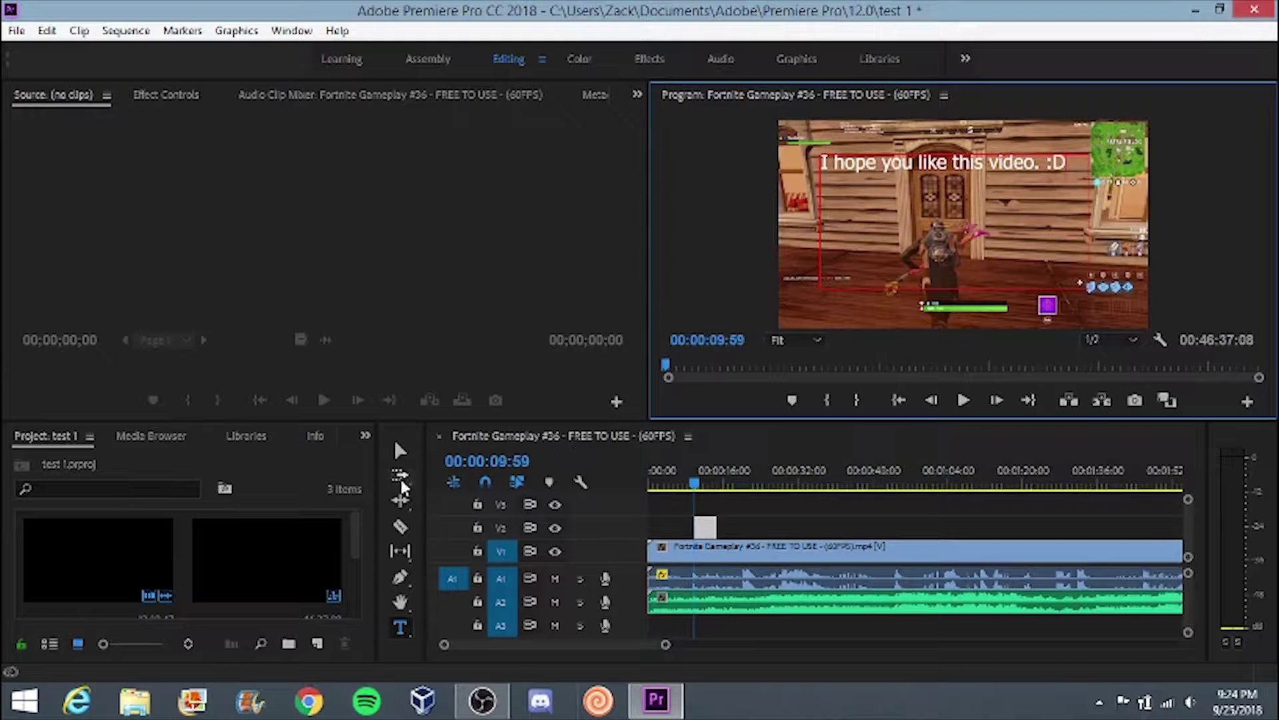
Move the text down to the middle of the video frame and deselect its clip in the timeline.
click(400, 451)
drag(936, 168, 990, 227)
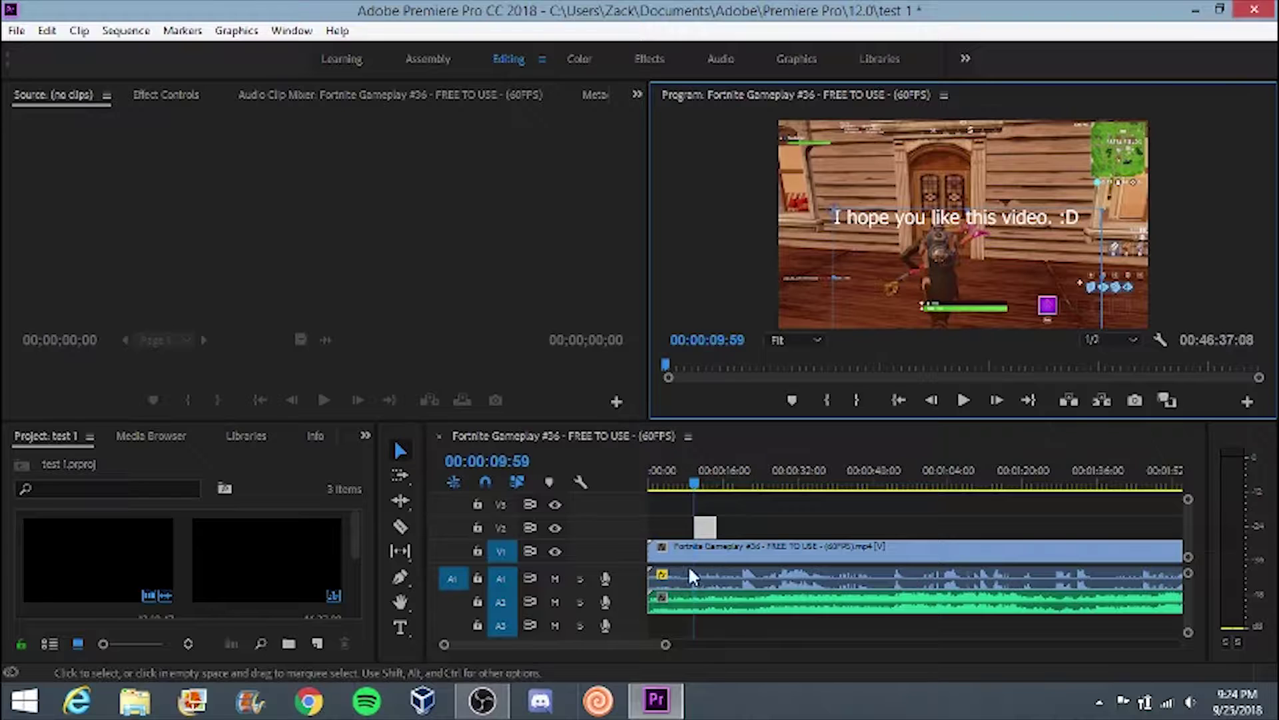
click(759, 520)
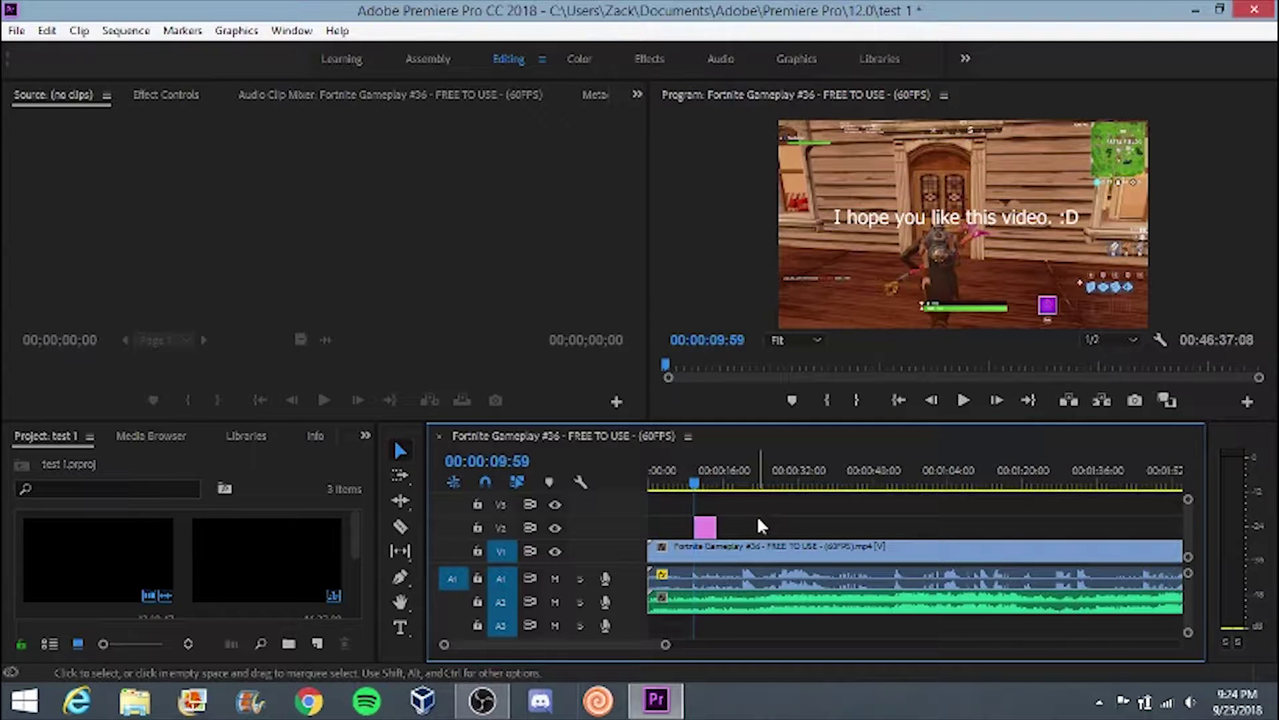
Split the gameplay clip on V1 at the start and end of the text clip.
key(c)
click(704, 552)
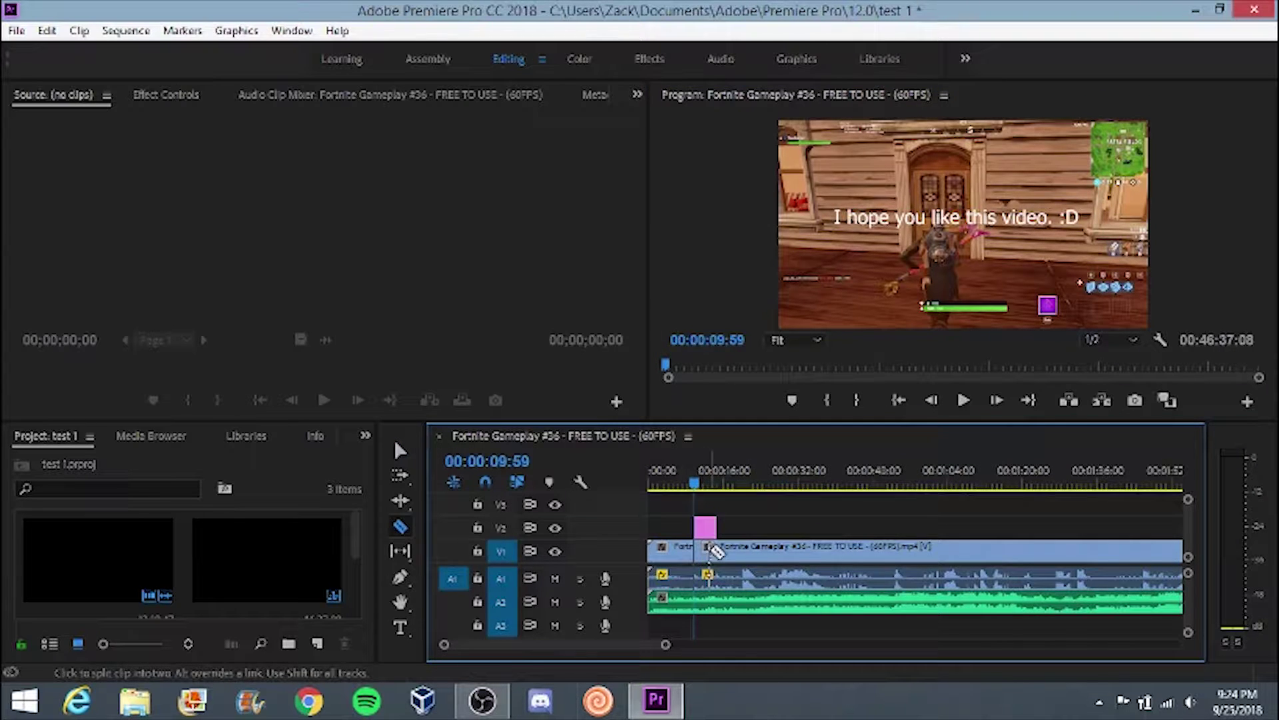
click(717, 551)
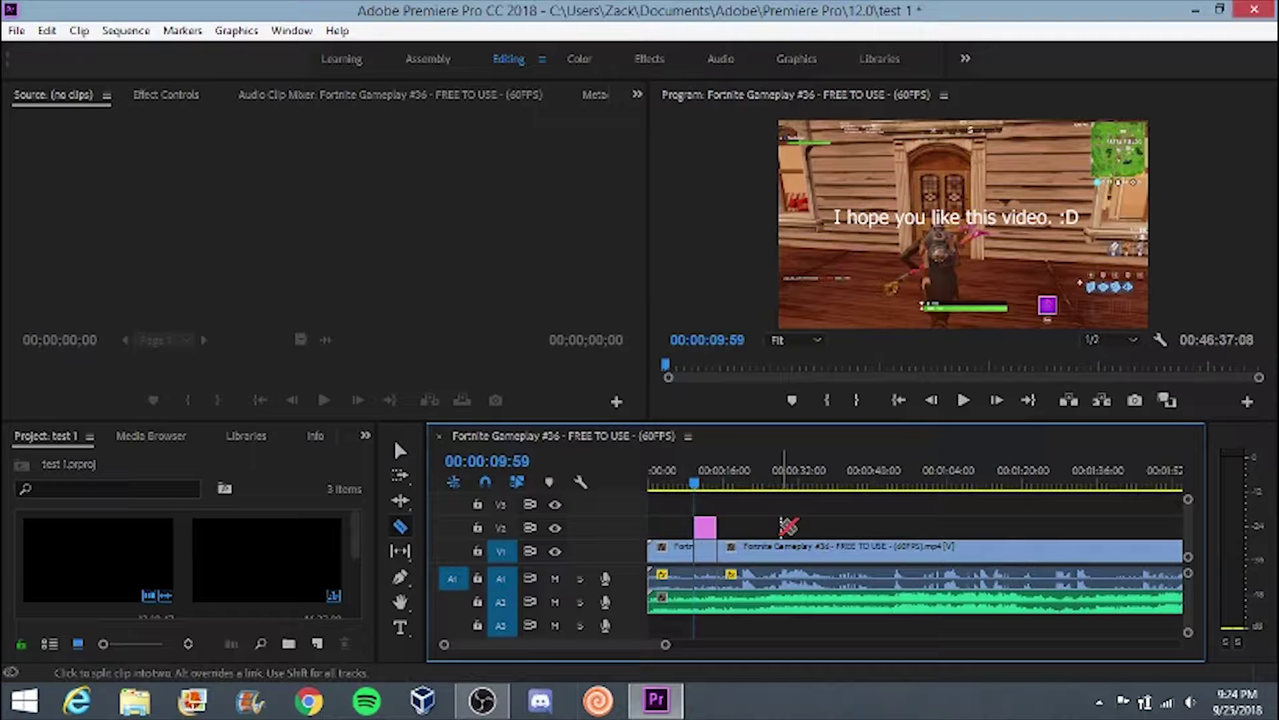
Apply the Camera Blur effect from Blur & Sharpen to the gameplay segment beneath the text clip.
click(400, 450)
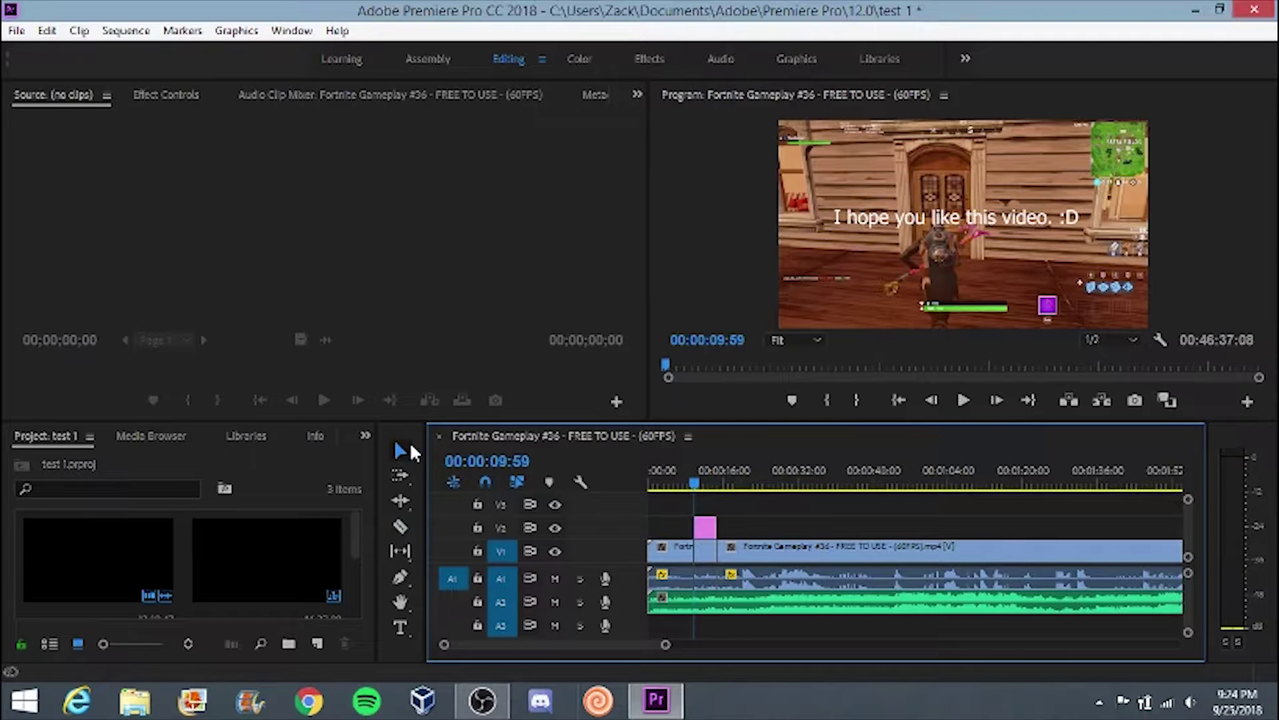
click(706, 549)
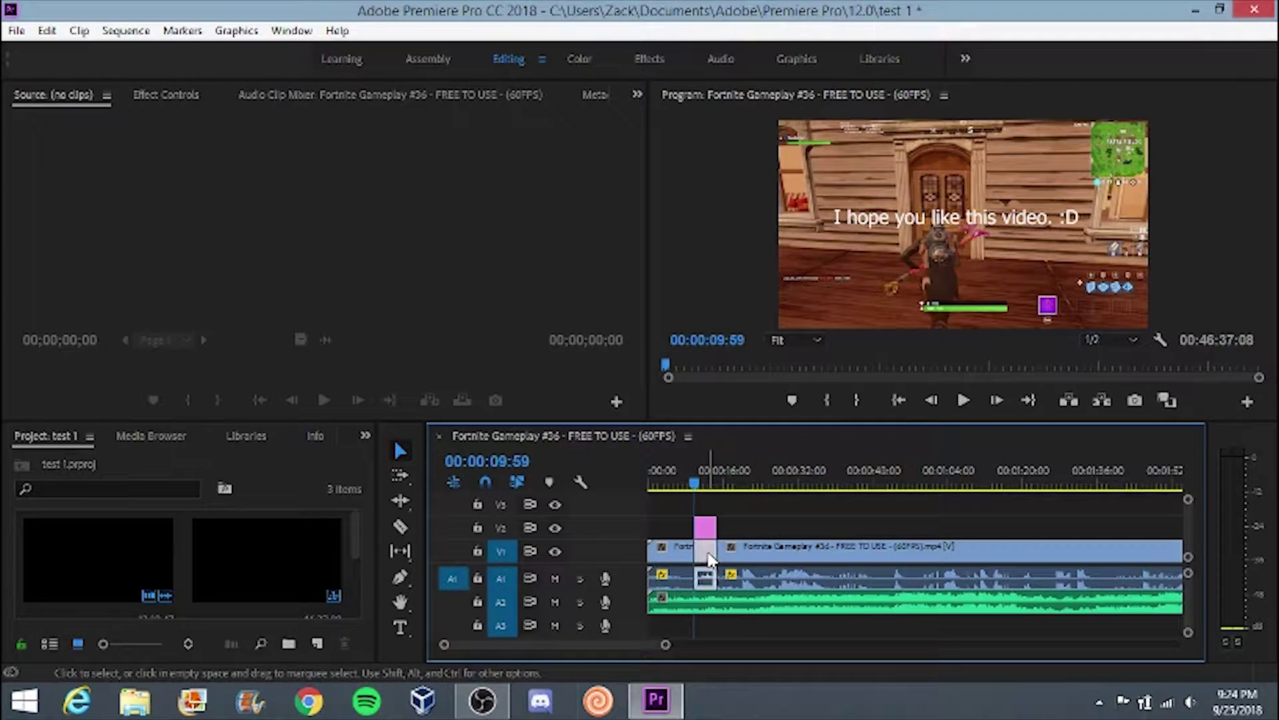
click(649, 58)
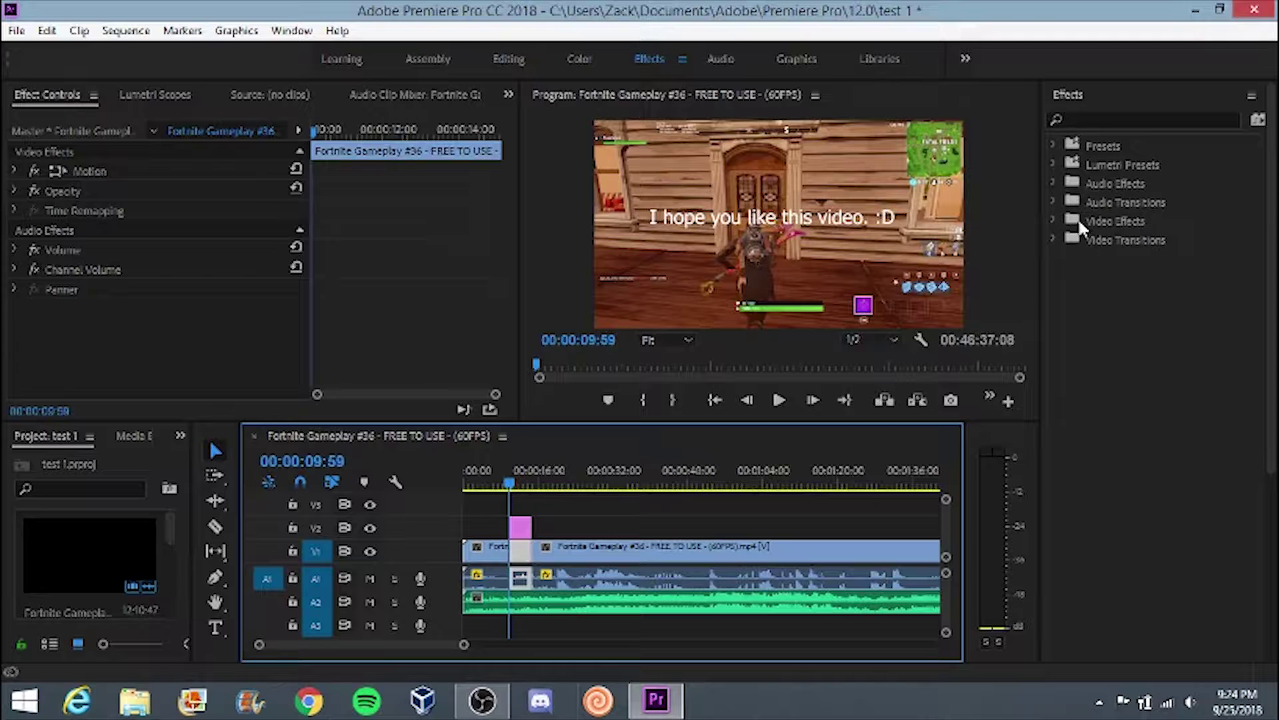
click(1050, 220)
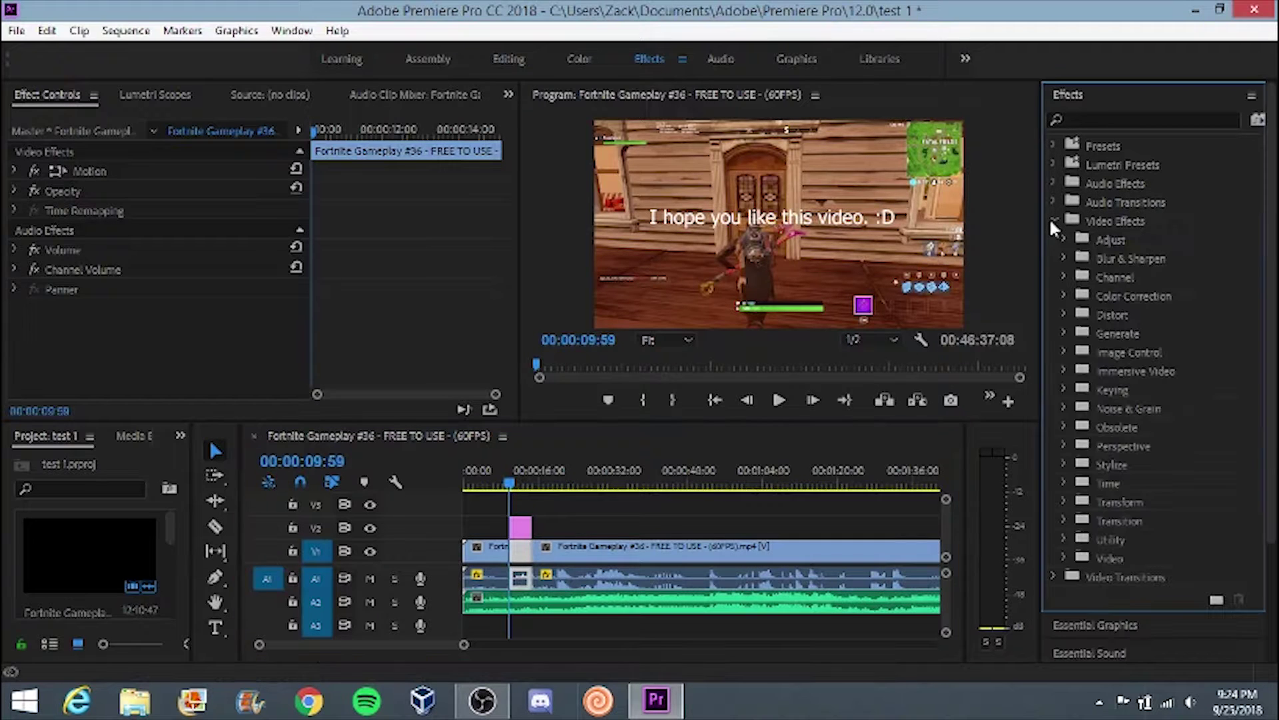
click(1063, 259)
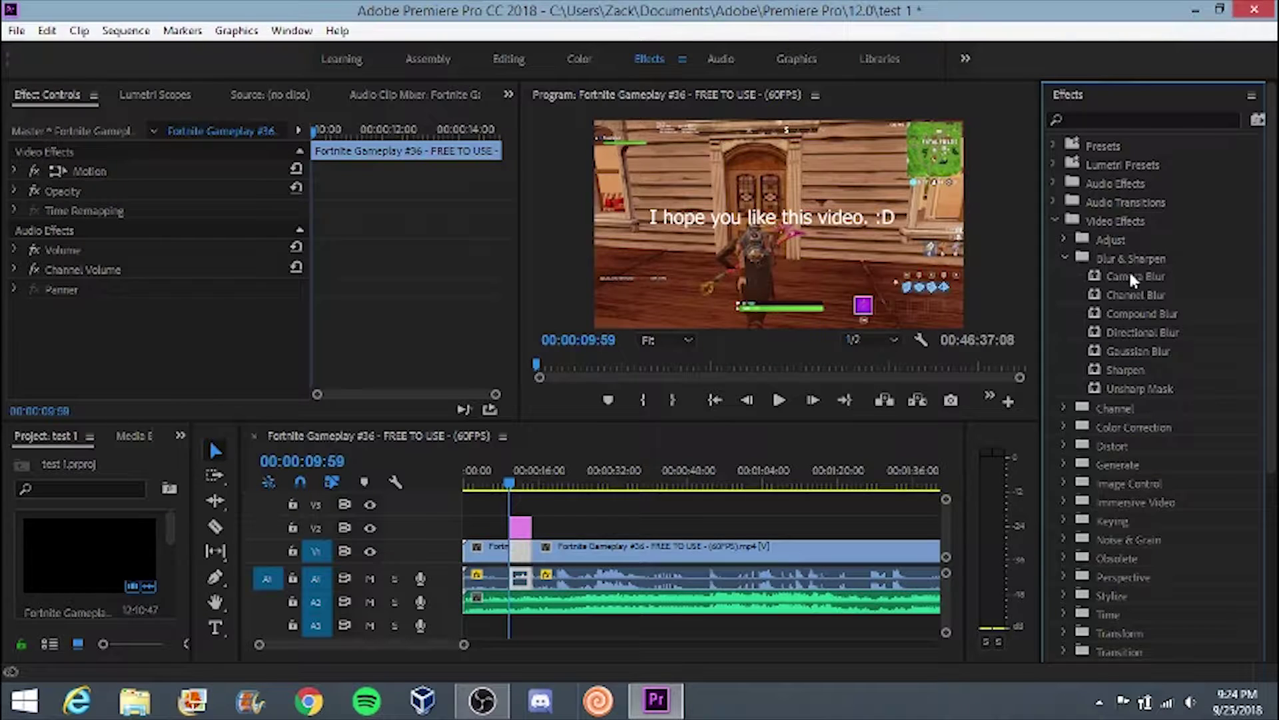
drag(1129, 269, 522, 552)
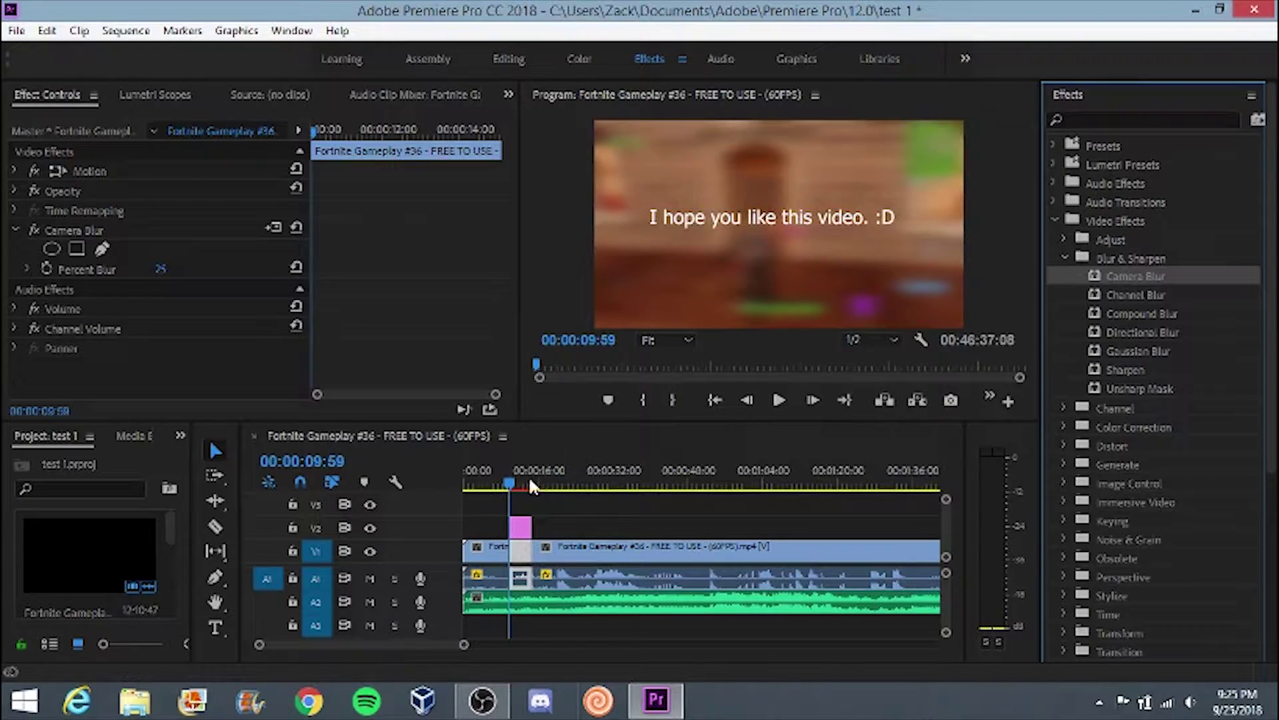
Play back the sequence from just before the text clip to check the blurred section.
drag(533, 486, 502, 483)
key(space)
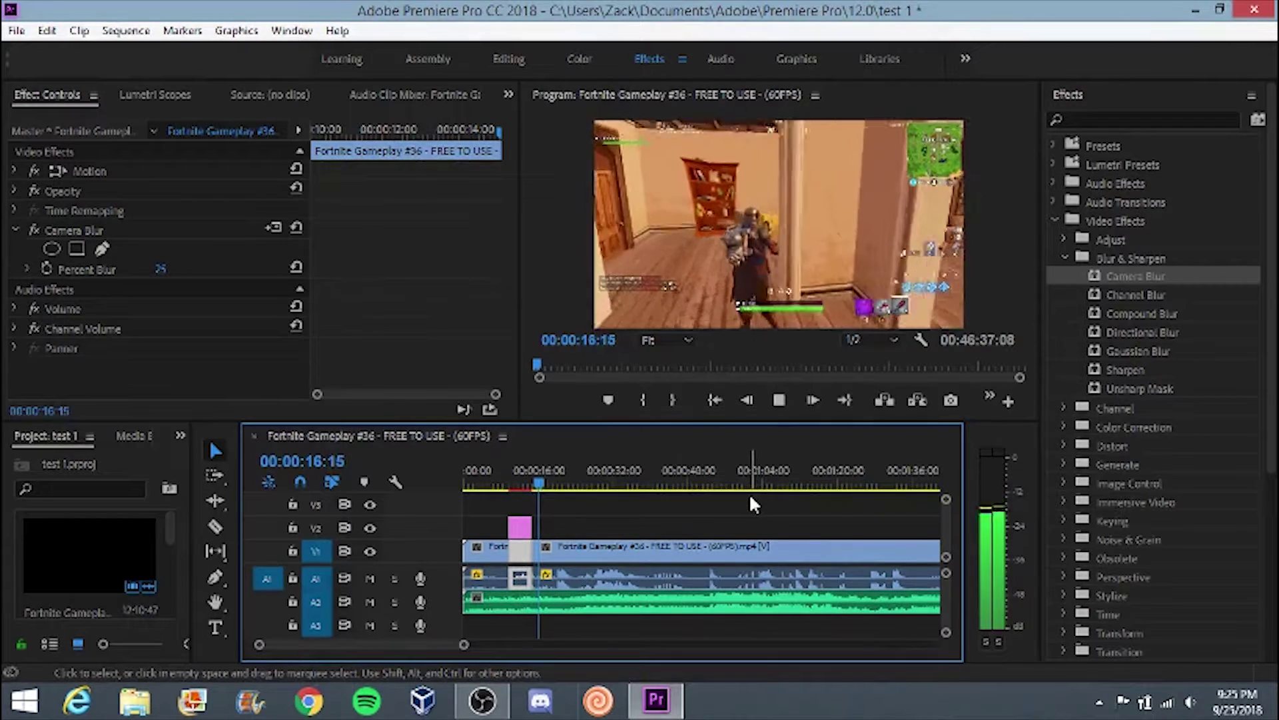
key(space)
Collapse the Blur & Sharpen and Video Effects folders in the effects list.
click(1065, 256)
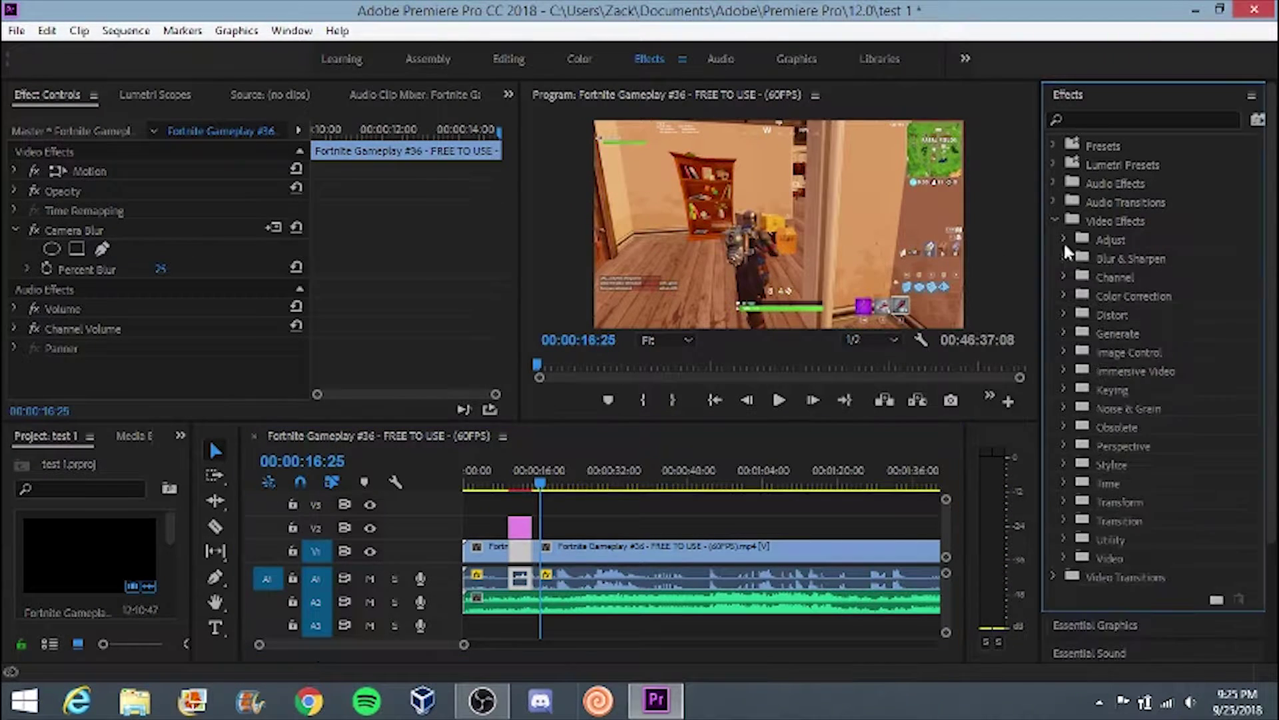
click(1064, 239)
click(1065, 238)
click(1055, 221)
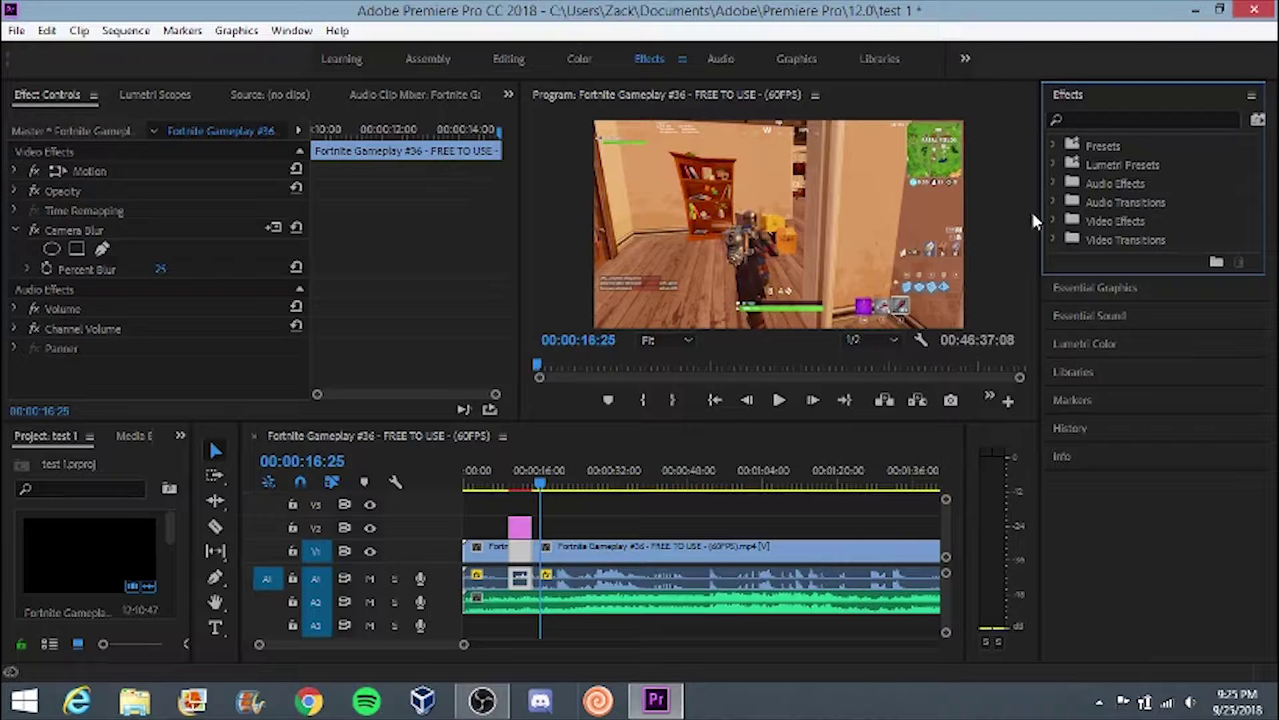
In the Color workspace, split the gameplay clip on V1 at 00:00:26:22 and again at about 00:00:34.
click(577, 60)
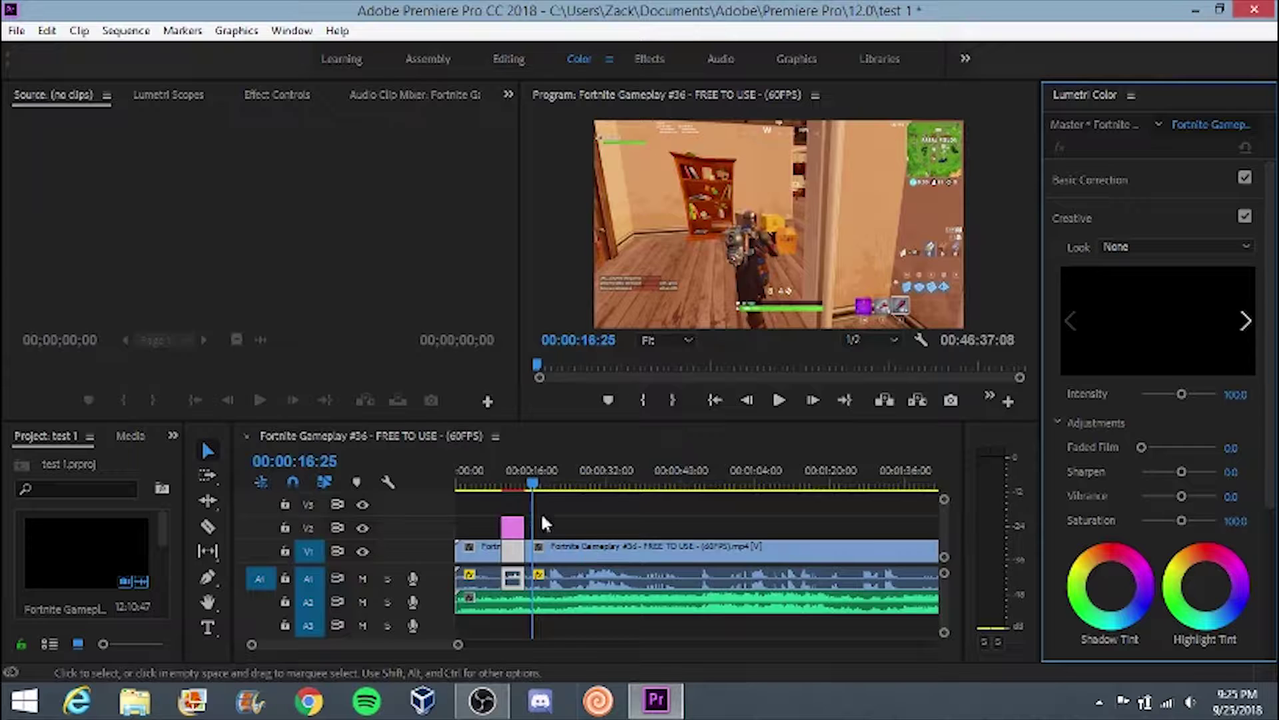
drag(535, 484, 579, 484)
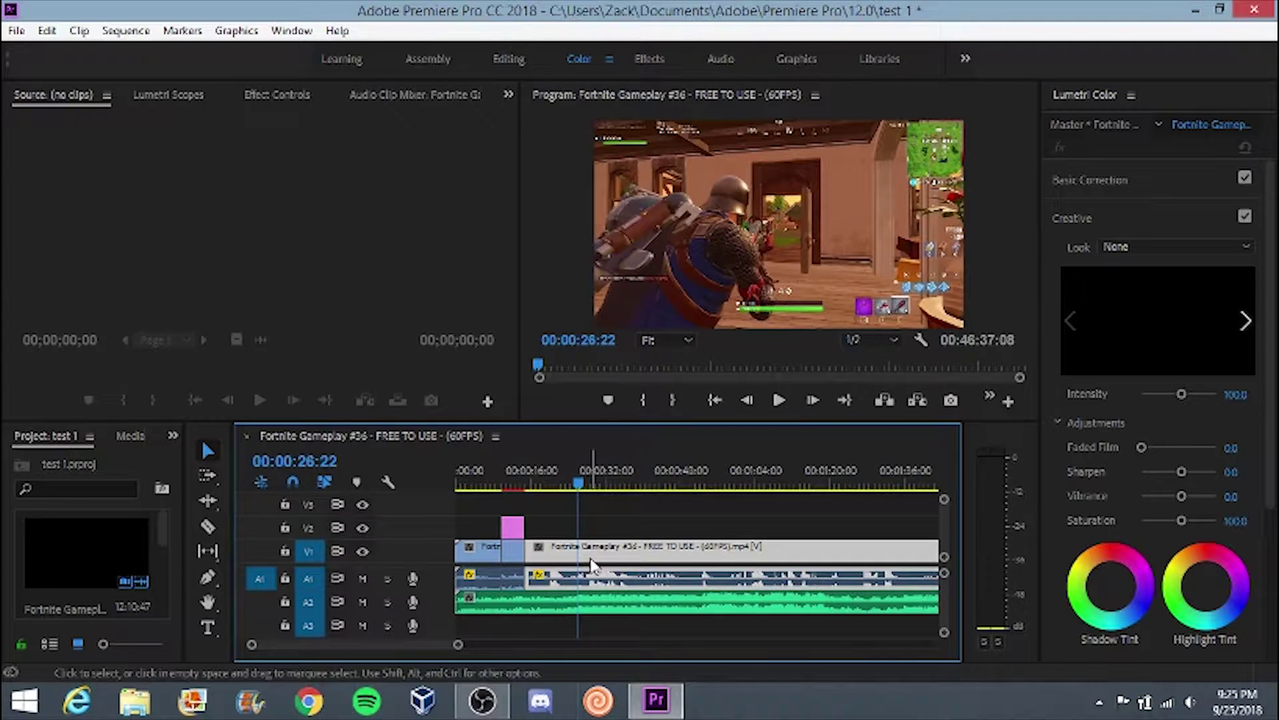
key(c)
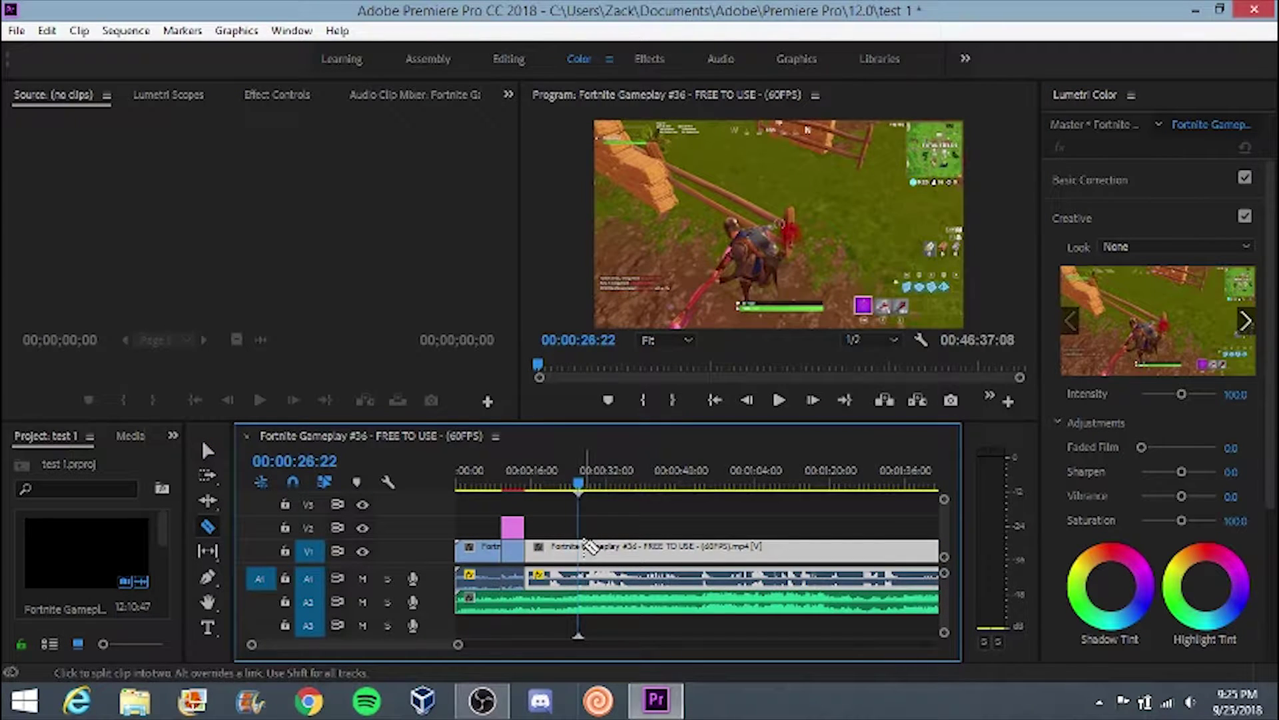
click(585, 548)
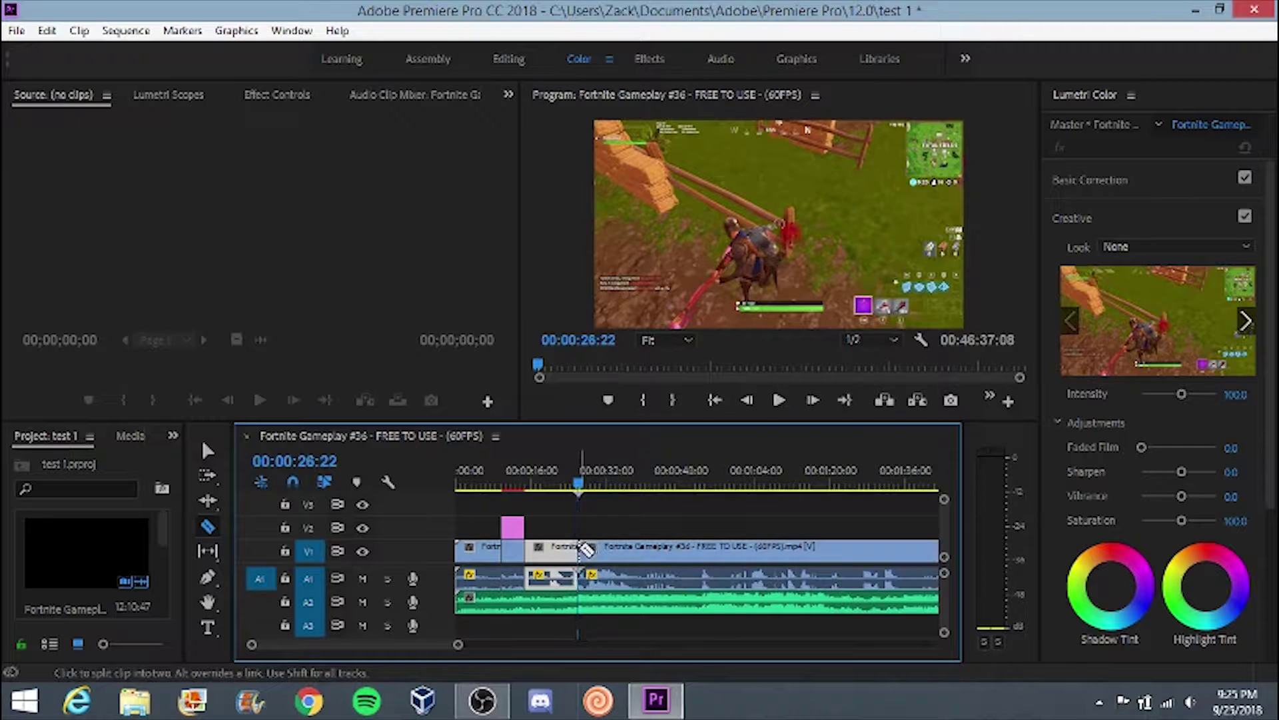
click(615, 549)
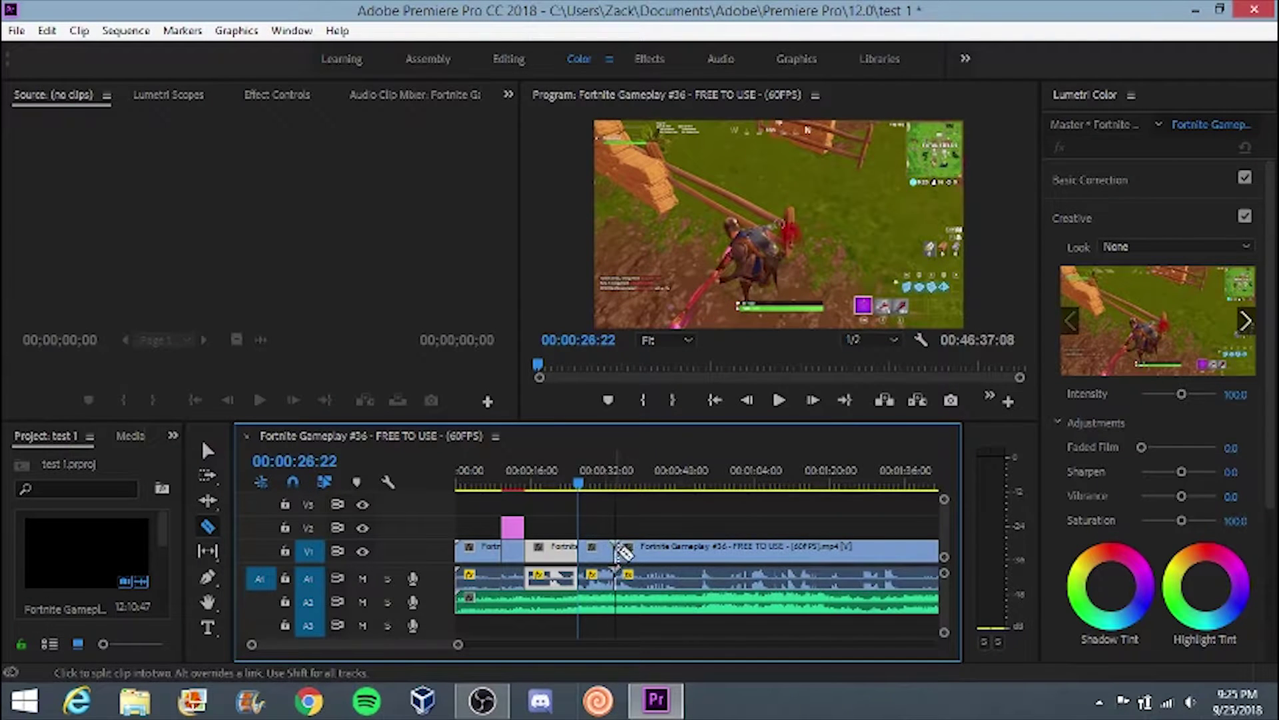
key(v)
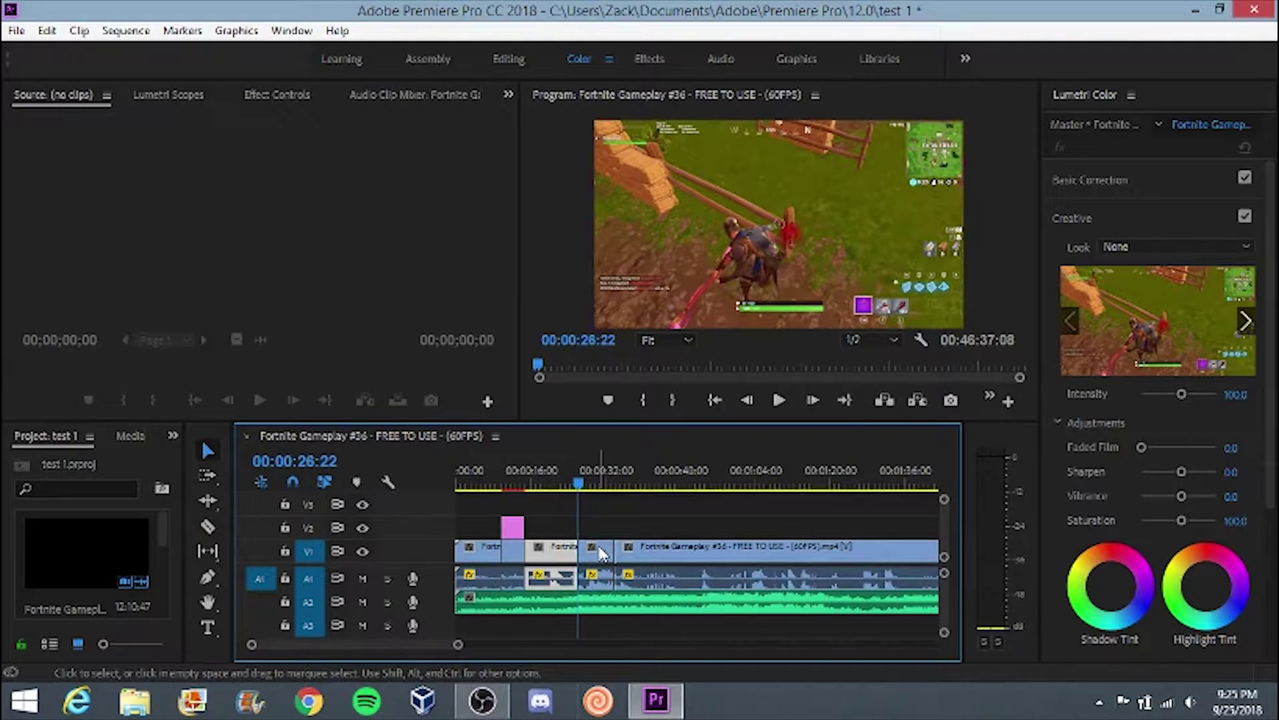
Tint the shadows of the newly cut segment red and set its highlight tint close to neutral in Lumetri Color.
click(600, 552)
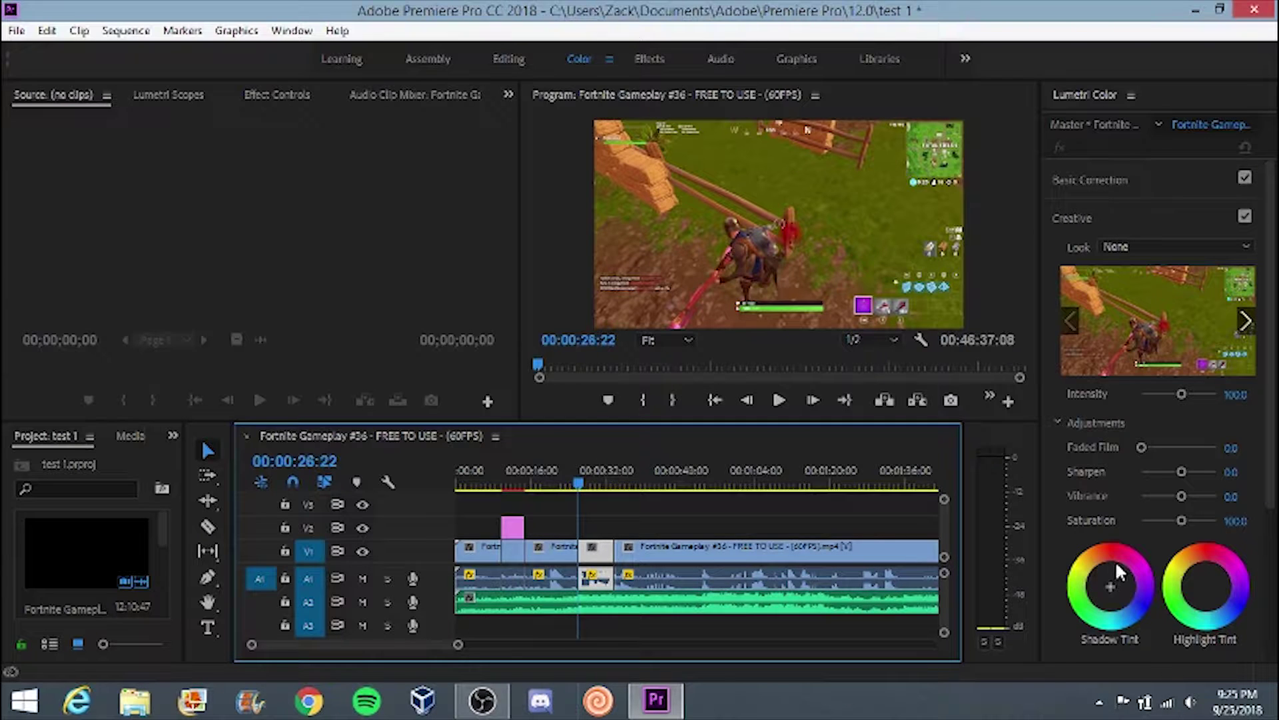
drag(1122, 560, 1120, 553)
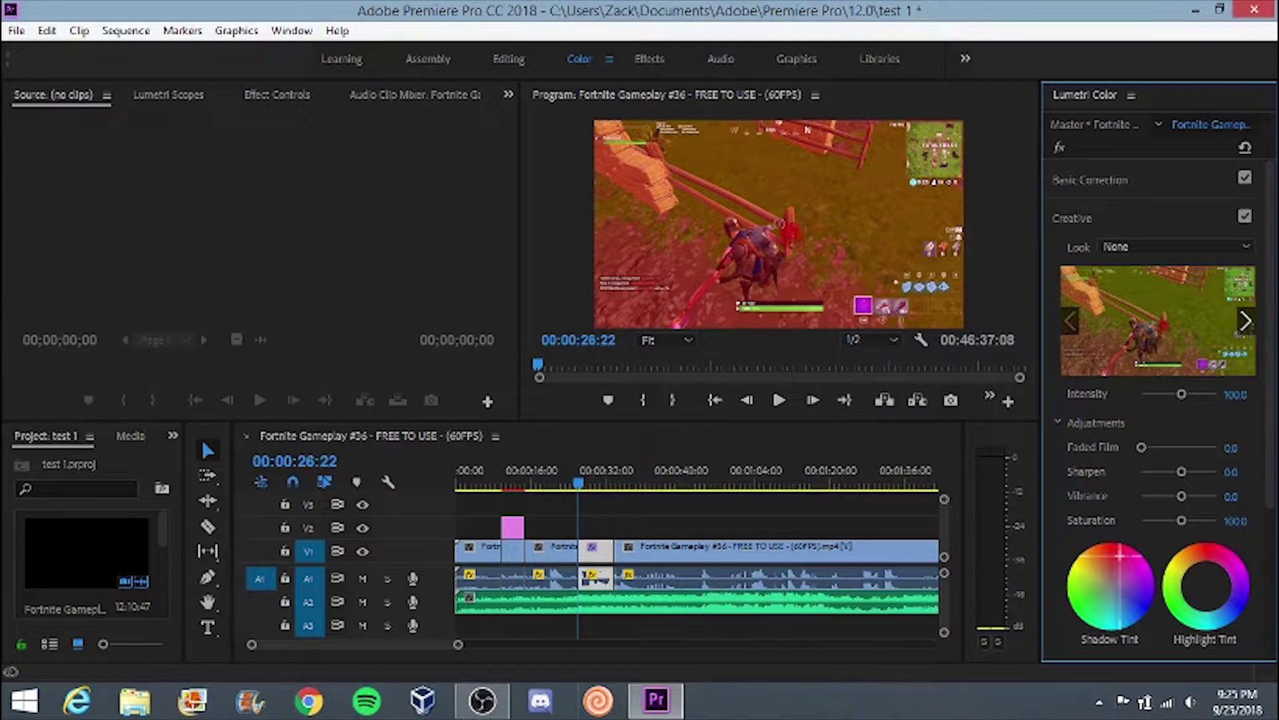
drag(1215, 561, 1213, 589)
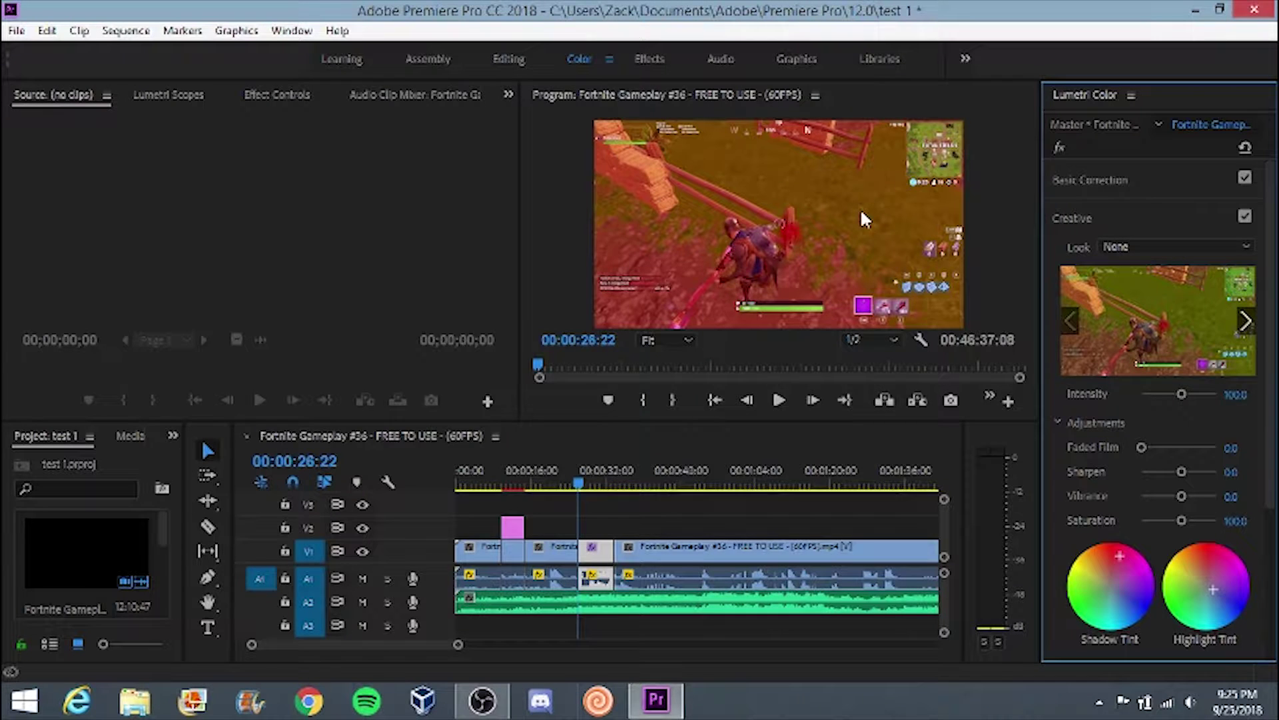
Play back the sequence from 00:00:22:59 through the red-tinted segment to check the color change.
drag(578, 481, 564, 480)
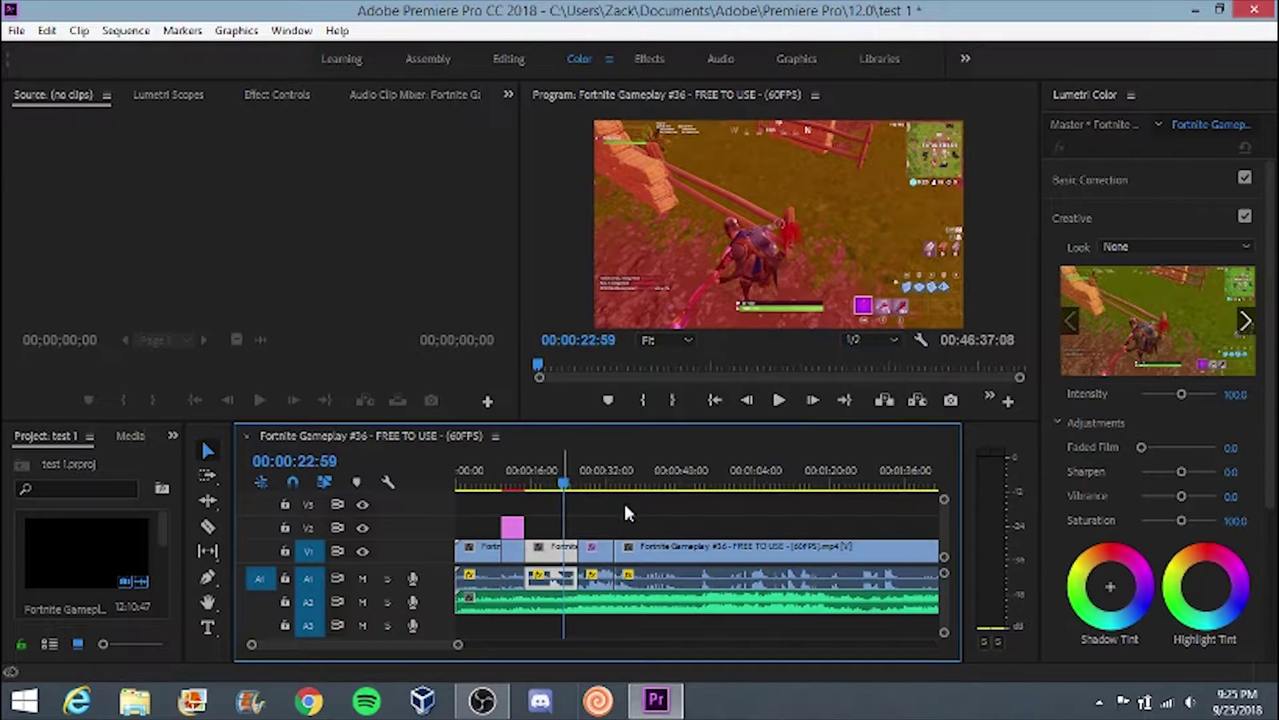
key(space)
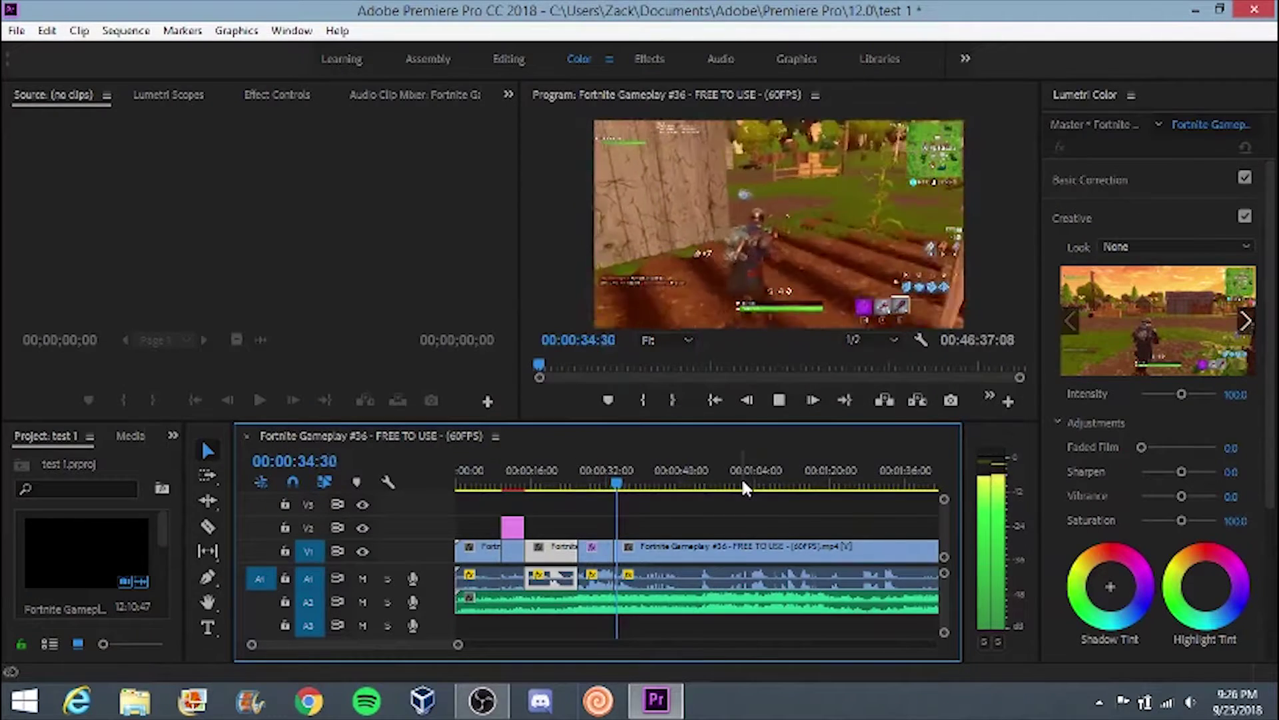
View the available Creative looks for the gameplay clip following the tinted segment, leaving Look set to None.
click(732, 547)
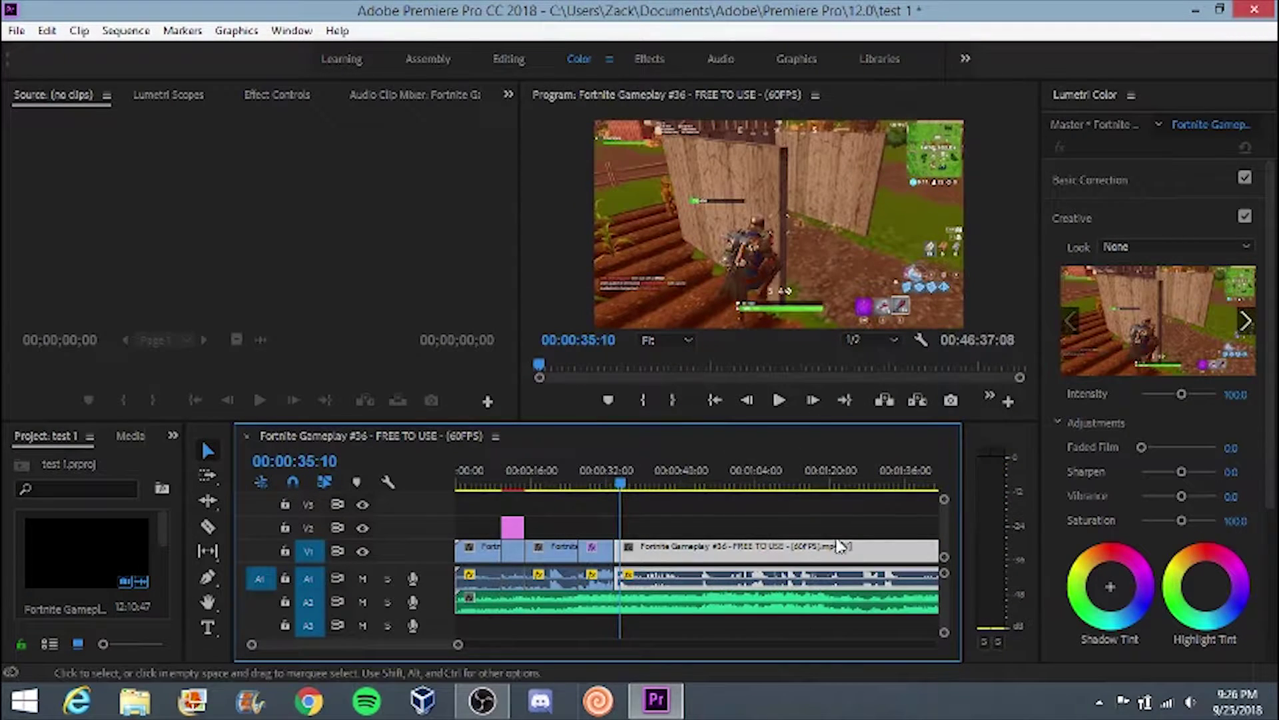
click(1143, 247)
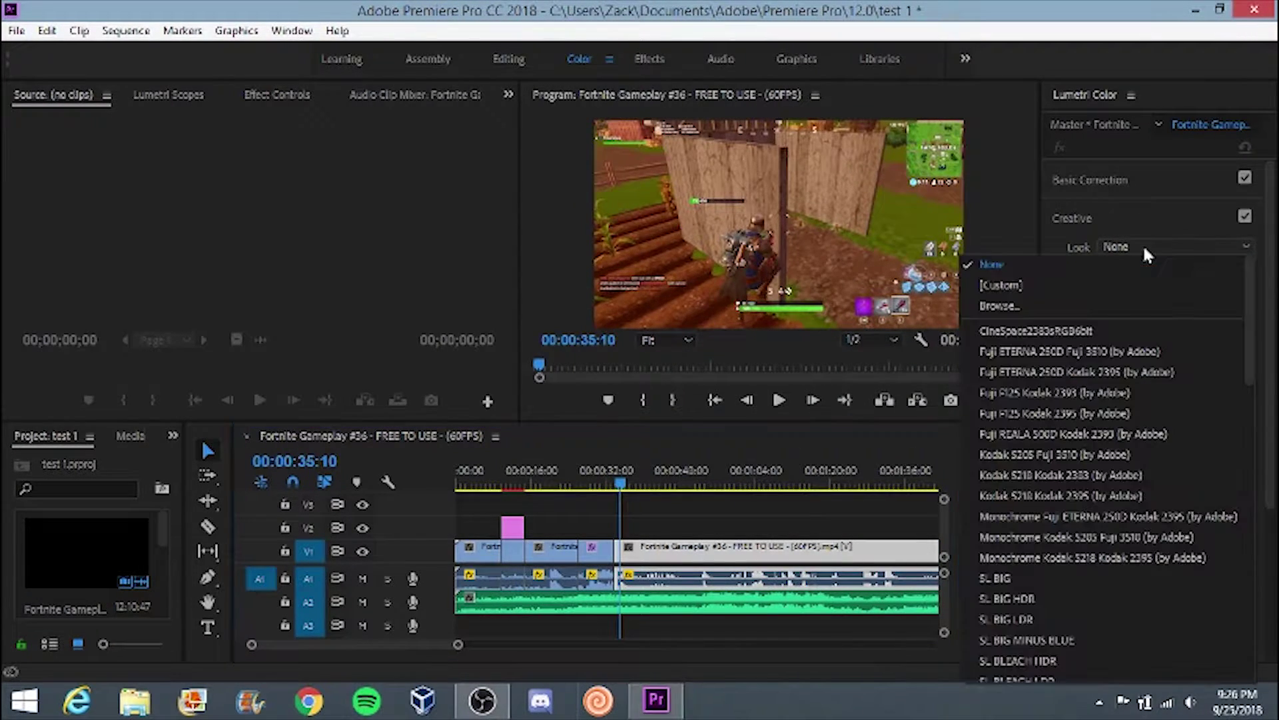
click(1116, 227)
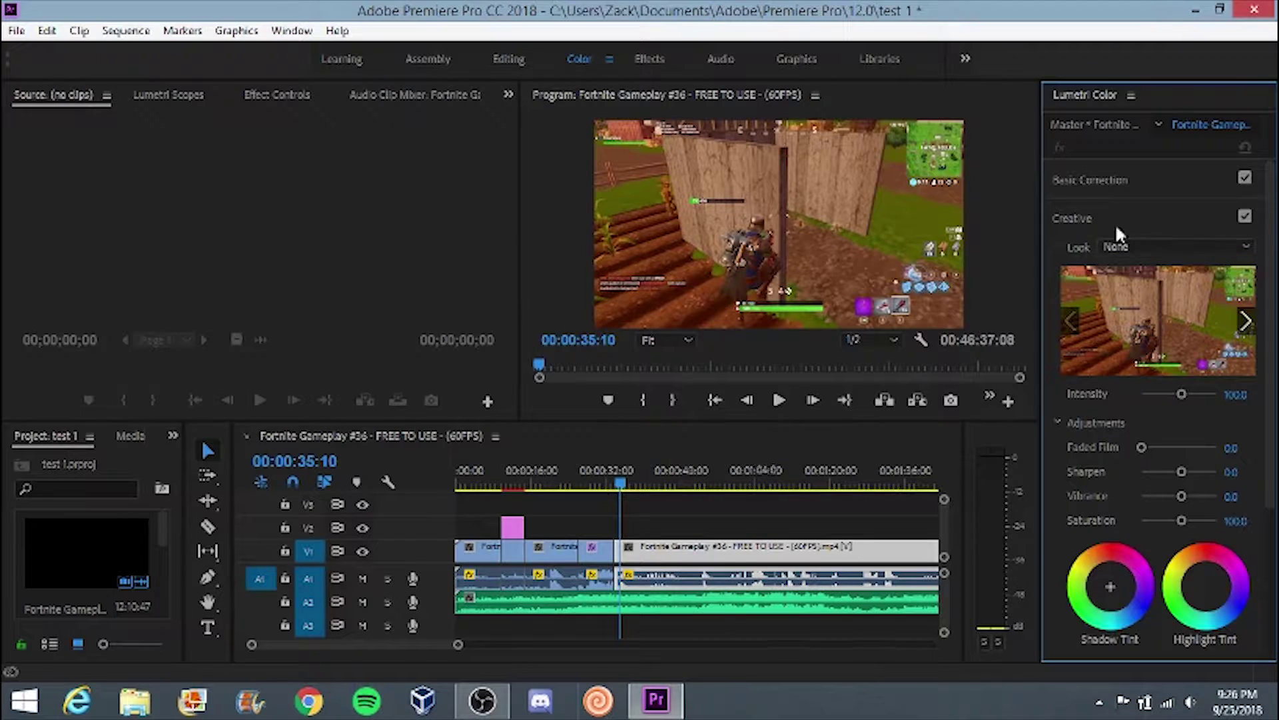
Examine the Video Transitions categories and the 3D Motion transitions in the Effects workspace, then collapse the folders.
click(651, 58)
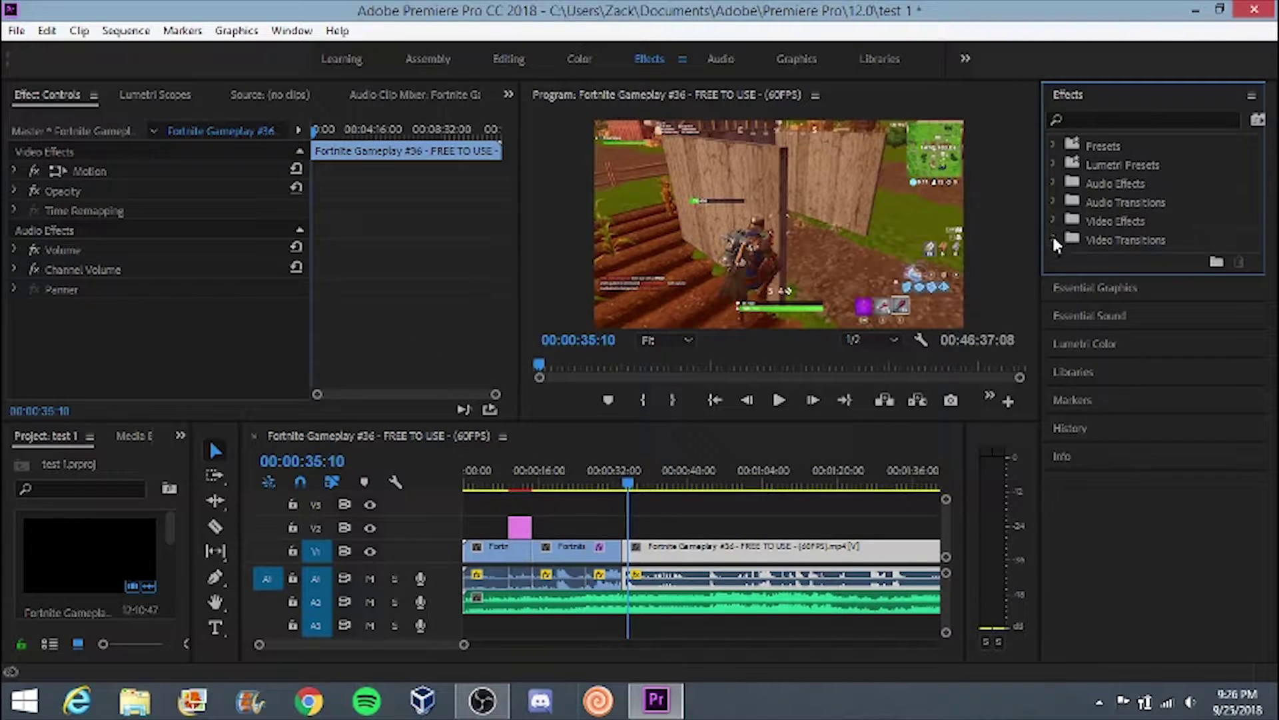
click(1054, 241)
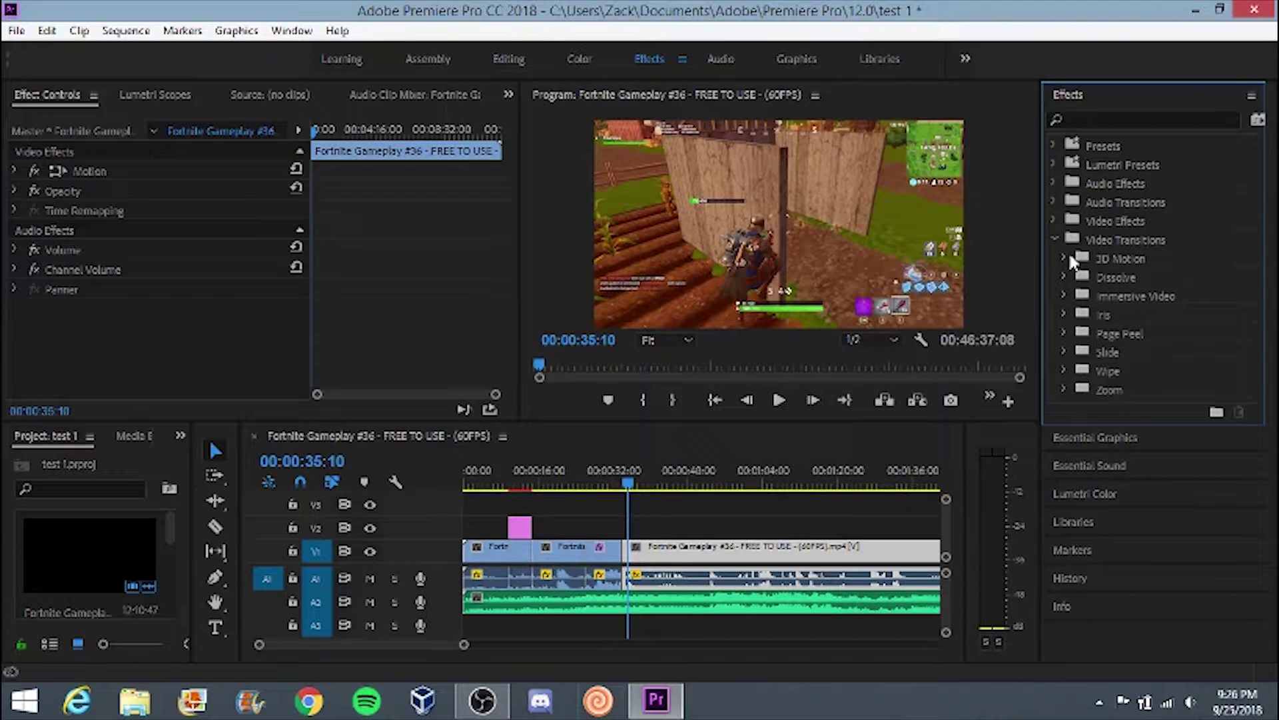
click(1064, 259)
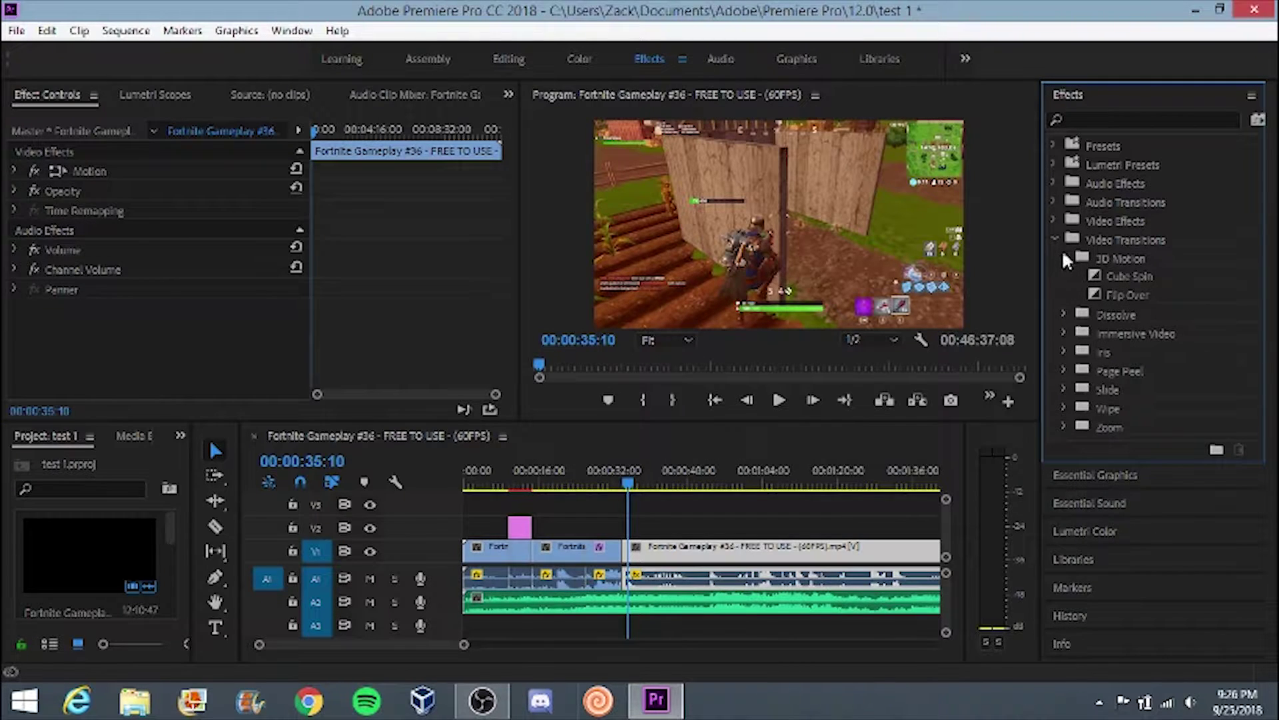
click(1065, 259)
click(1055, 243)
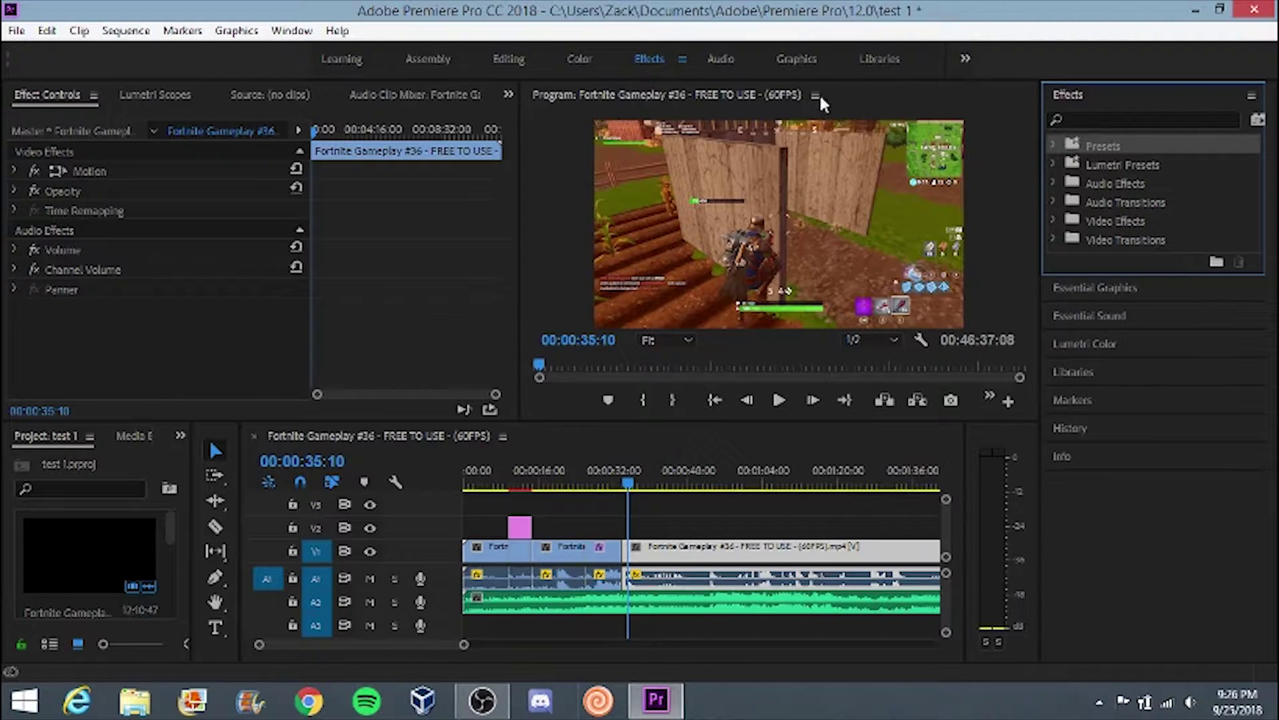
Browse the title templates in the Graphics workspace as far as Angled Title.
click(727, 62)
click(793, 58)
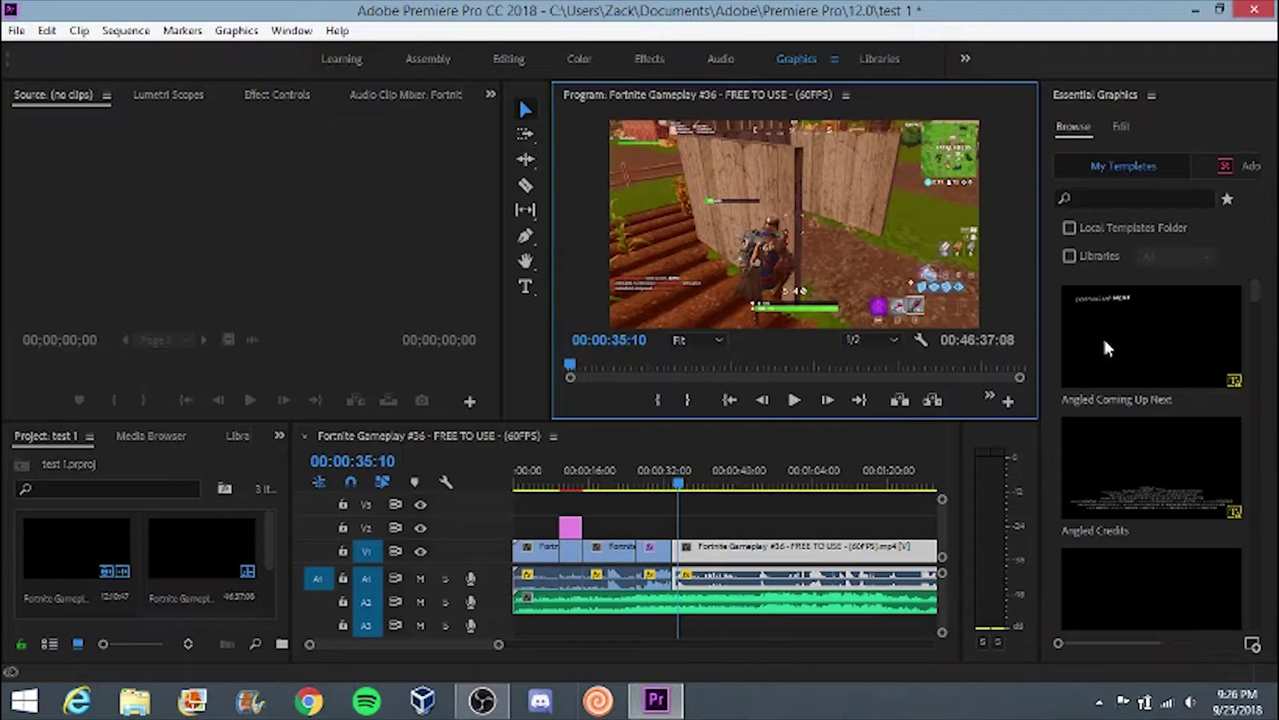
scroll(1138, 433, down, 6)
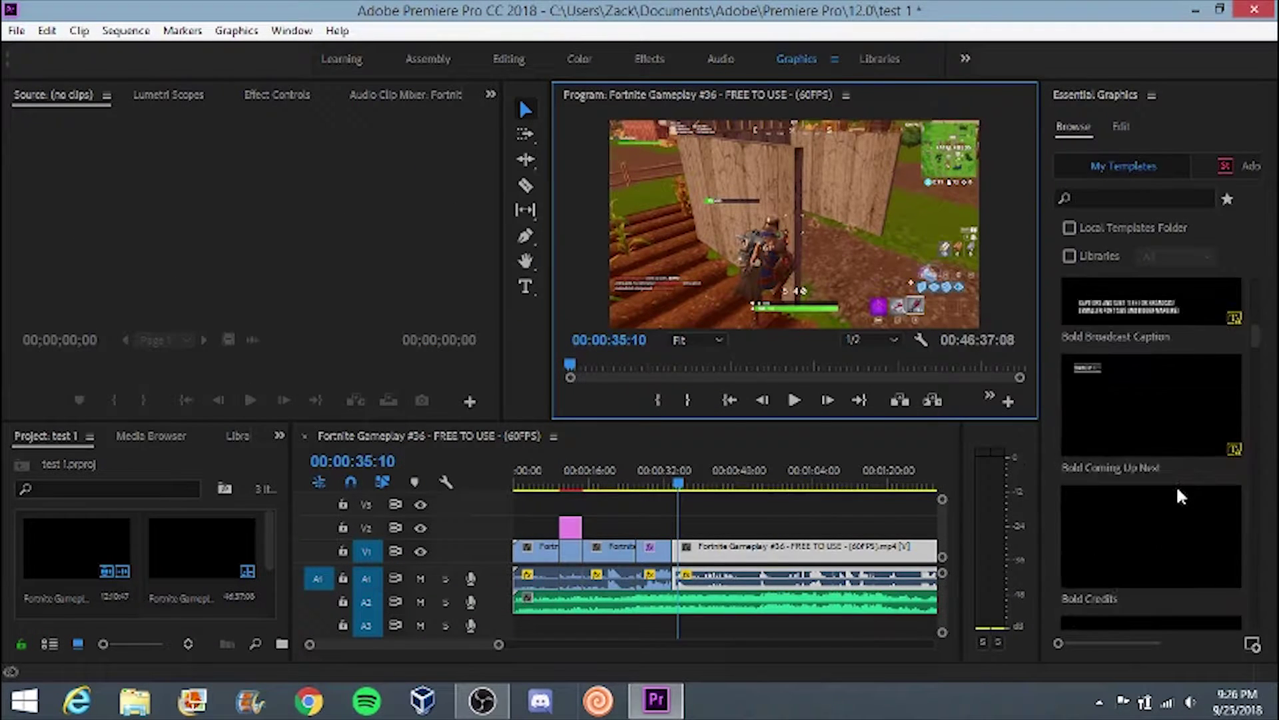
scroll(1176, 485, up, 3)
mouse_move(1162, 457)
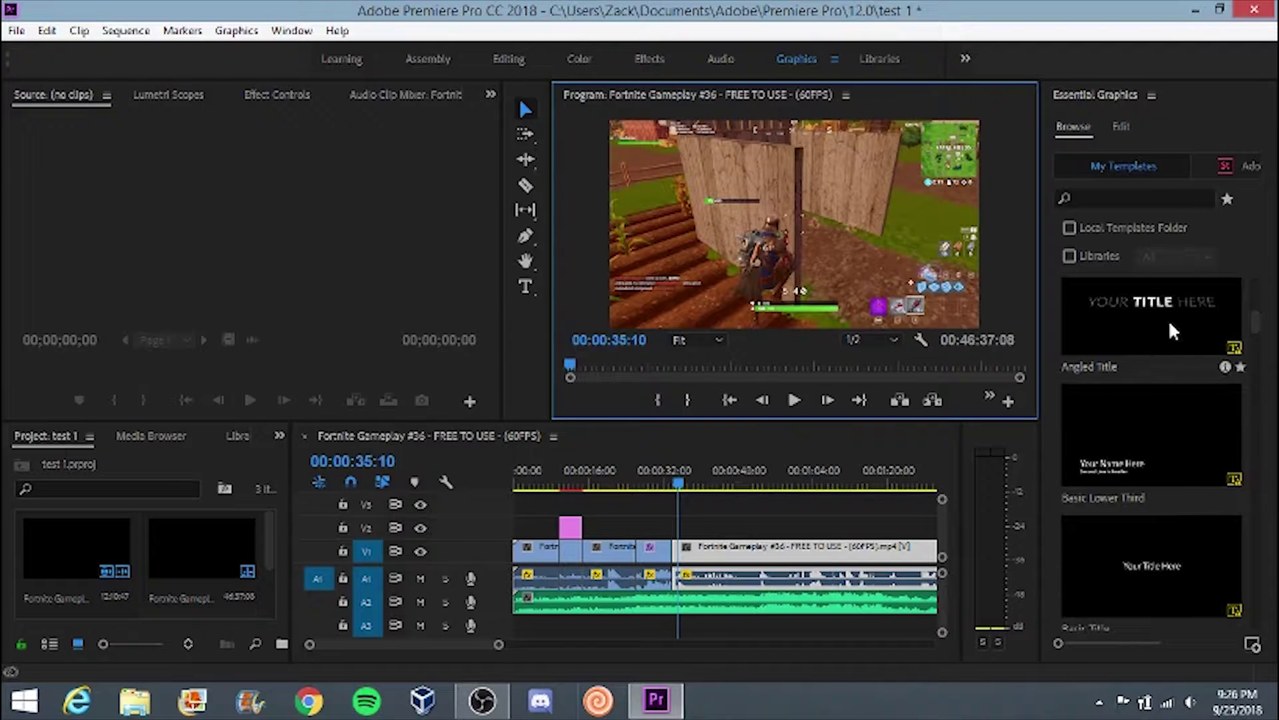
Split the remaining gameplay clip on V1 at 00:00:44:57 and again at about 00:00:50.
click(781, 547)
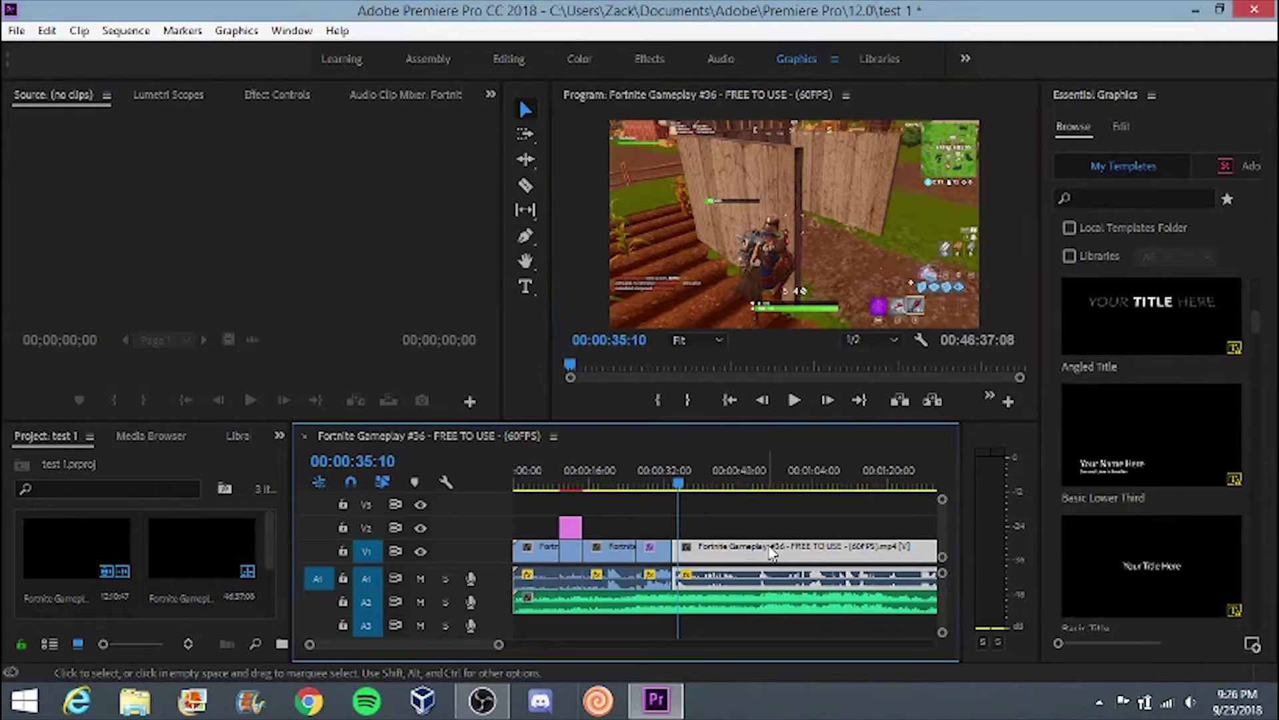
click(723, 489)
click(727, 491)
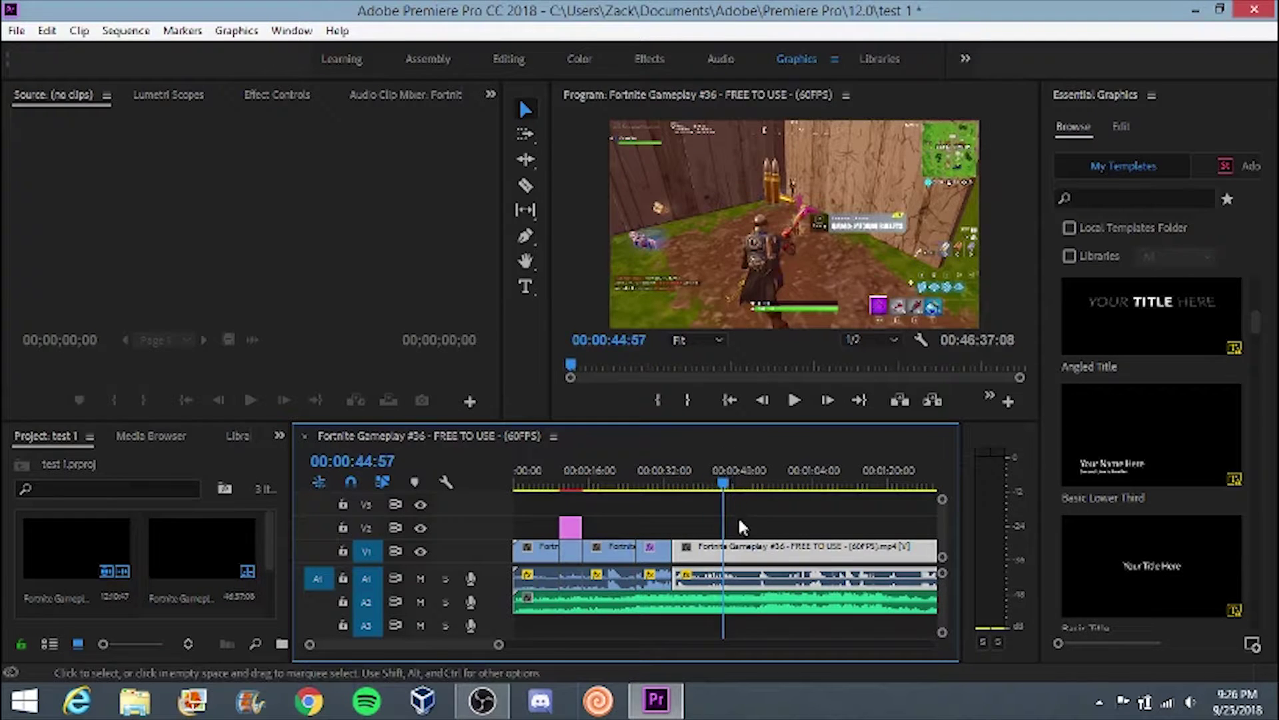
key(c)
click(730, 550)
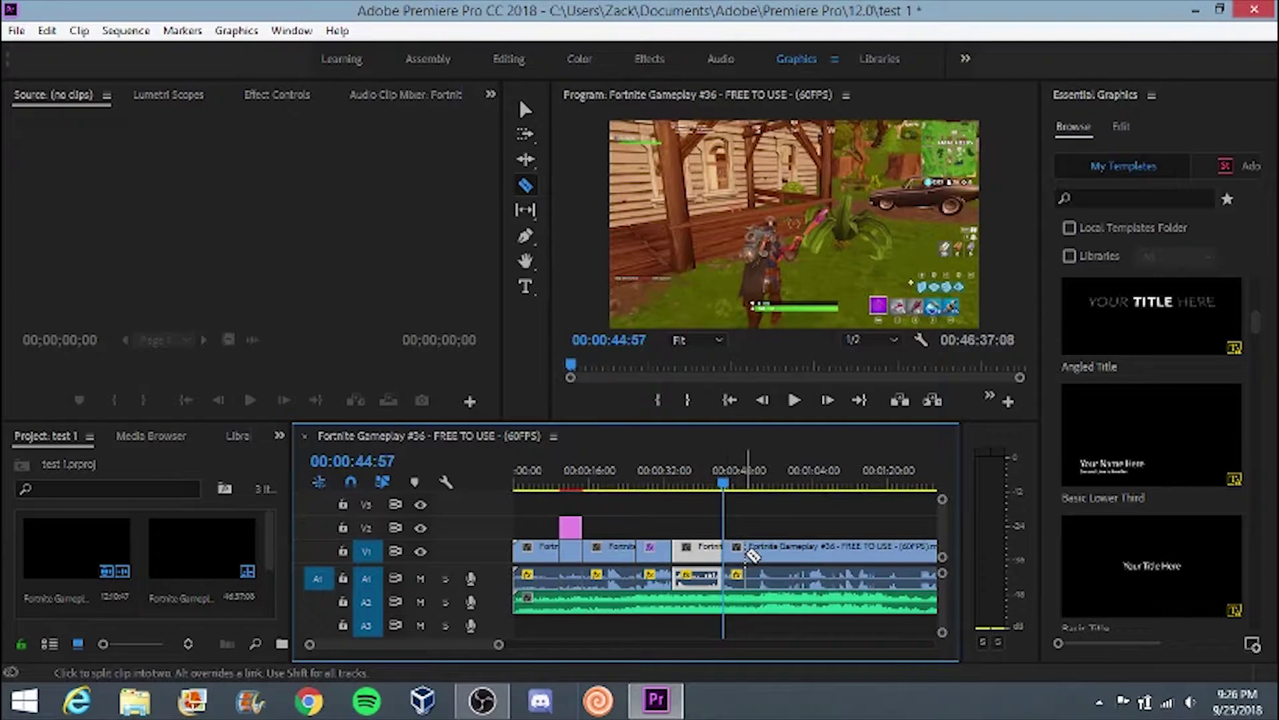
click(750, 548)
key(v)
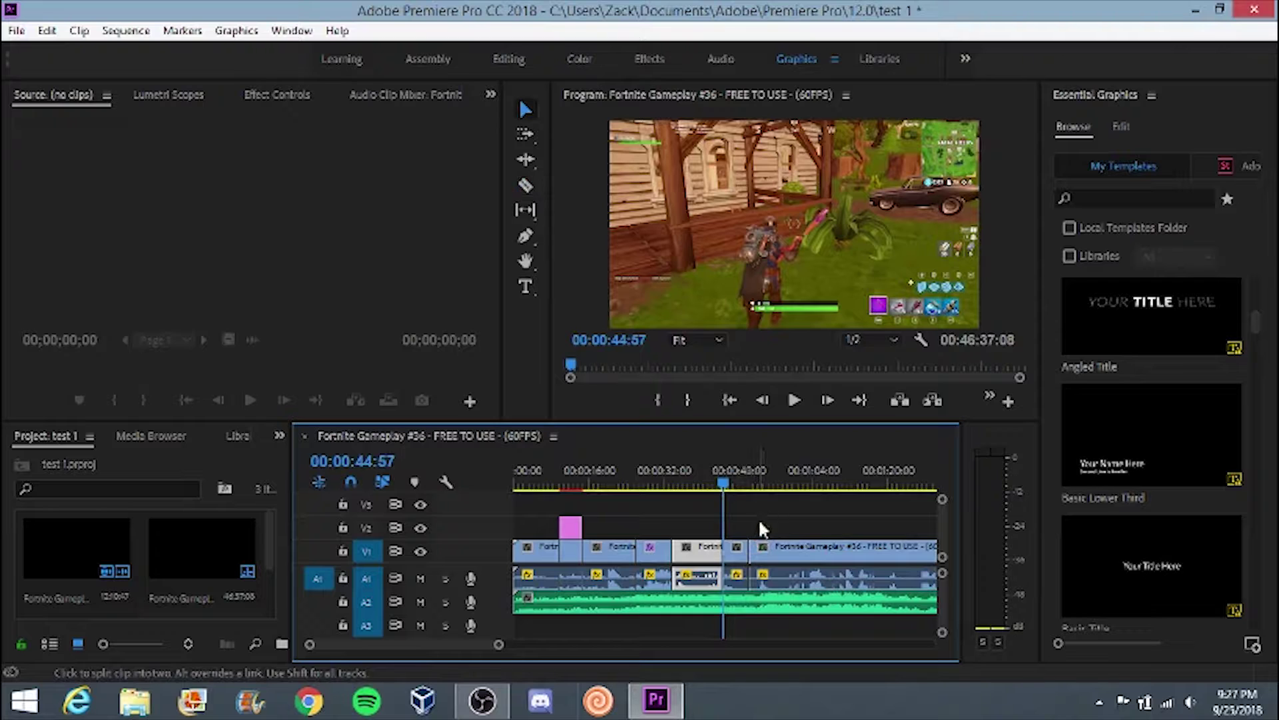
Place the Angled Title template on V2 above the newly cut segment, resolve its fonts and select the title clip.
drag(1138, 338, 737, 531)
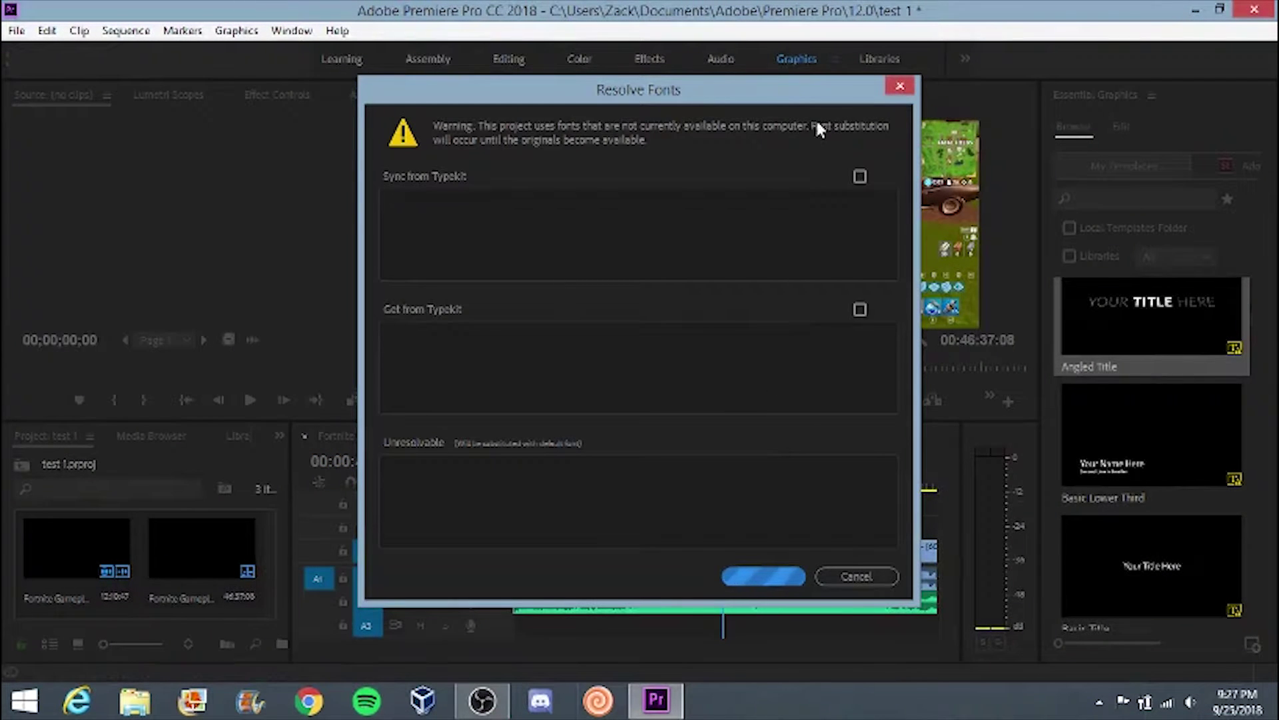
click(786, 575)
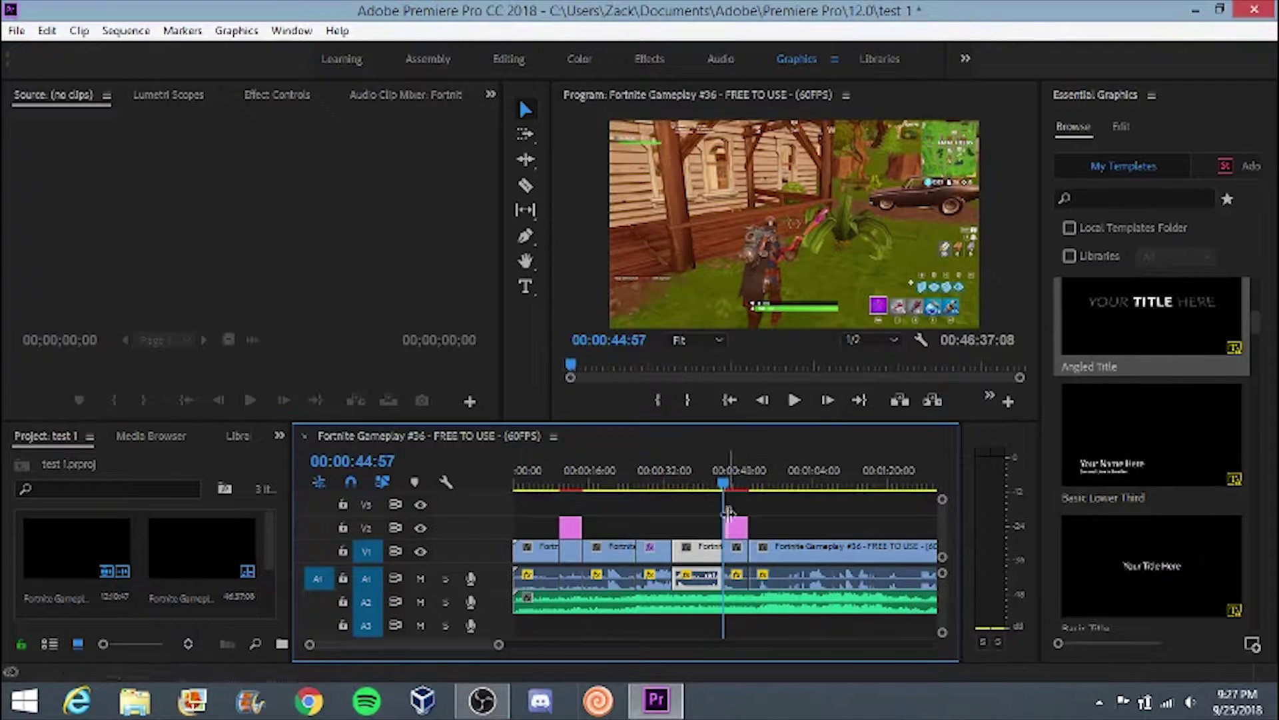
click(737, 531)
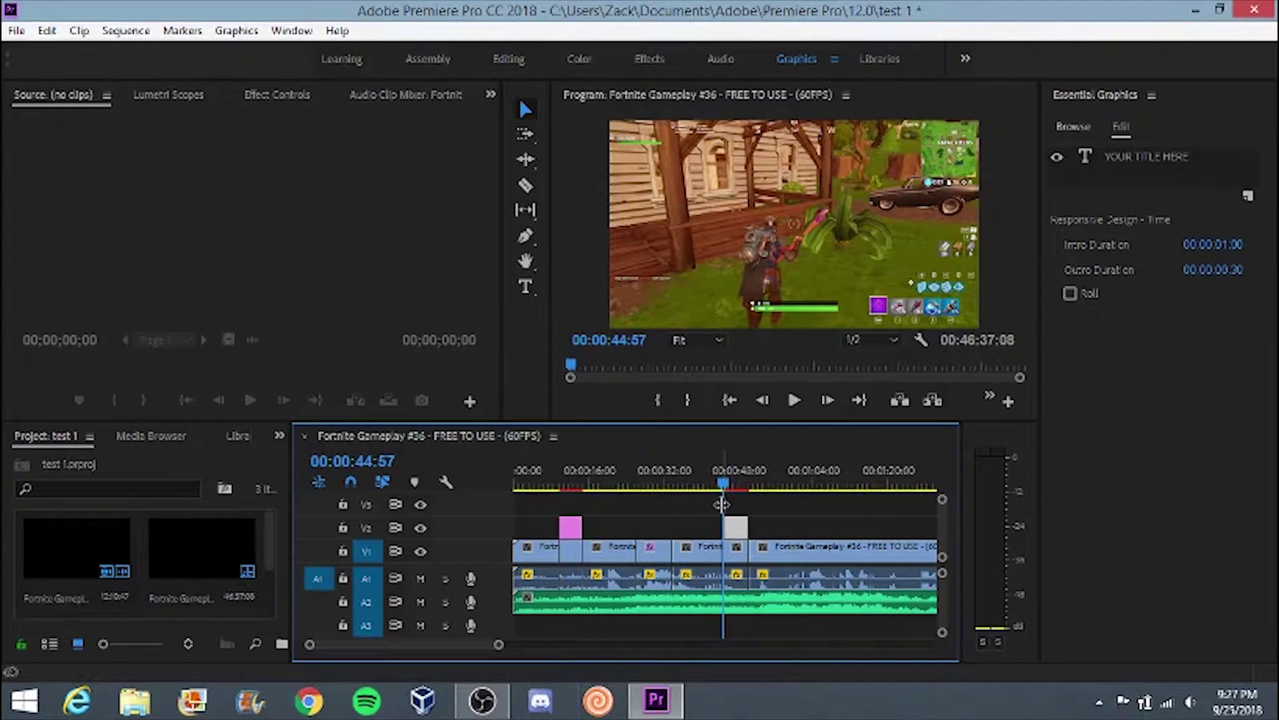
Replace the title's placeholder text with "Fortnite" at 00:00:46:45, working in the Editing workspace.
drag(725, 487, 733, 486)
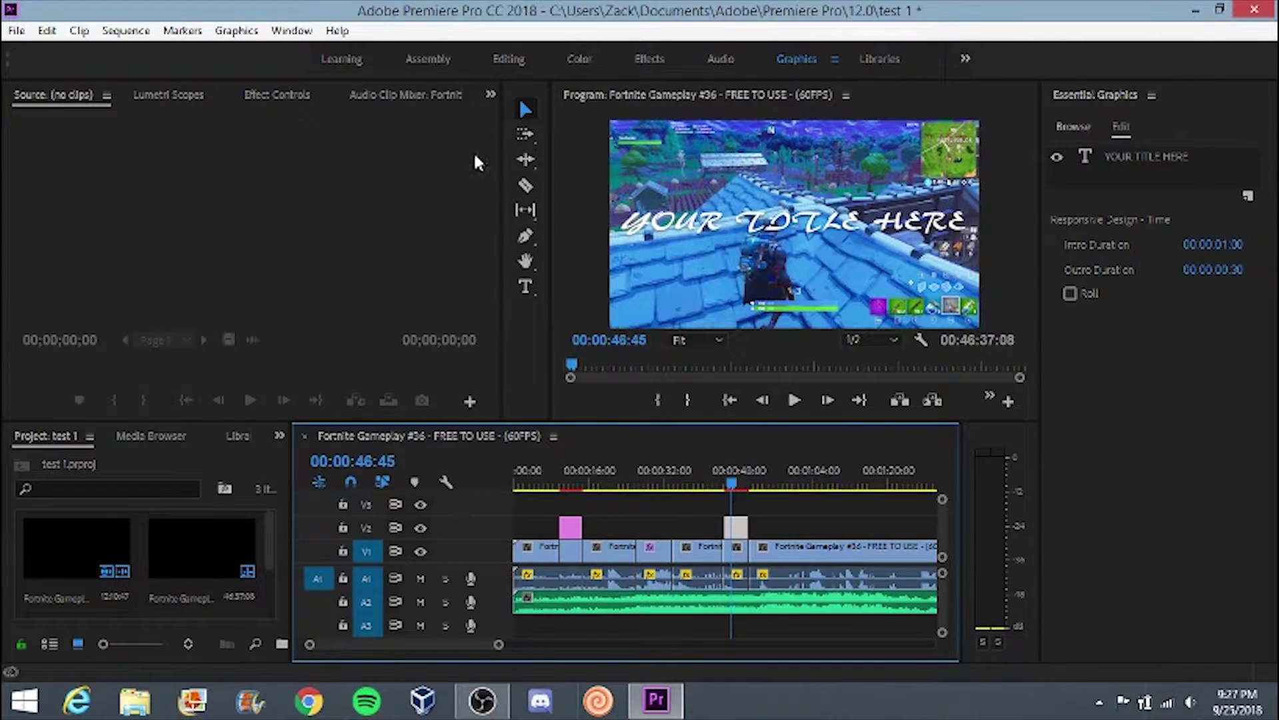
click(507, 60)
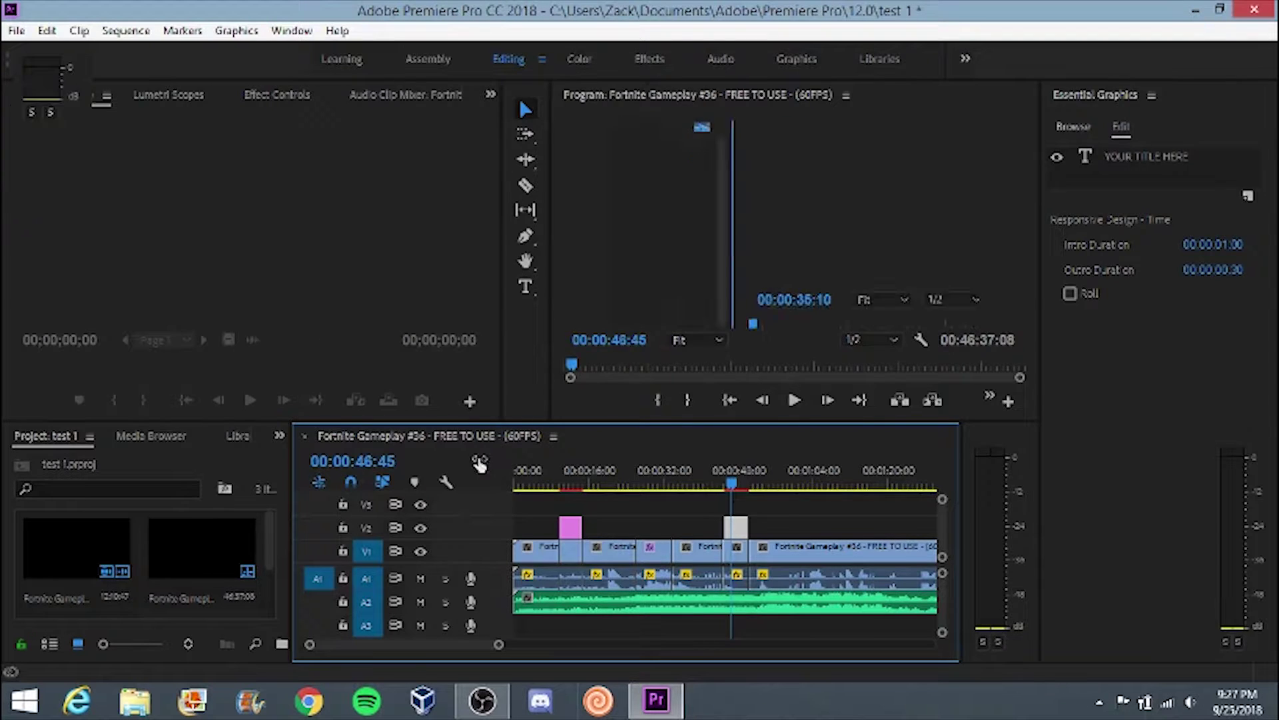
click(398, 628)
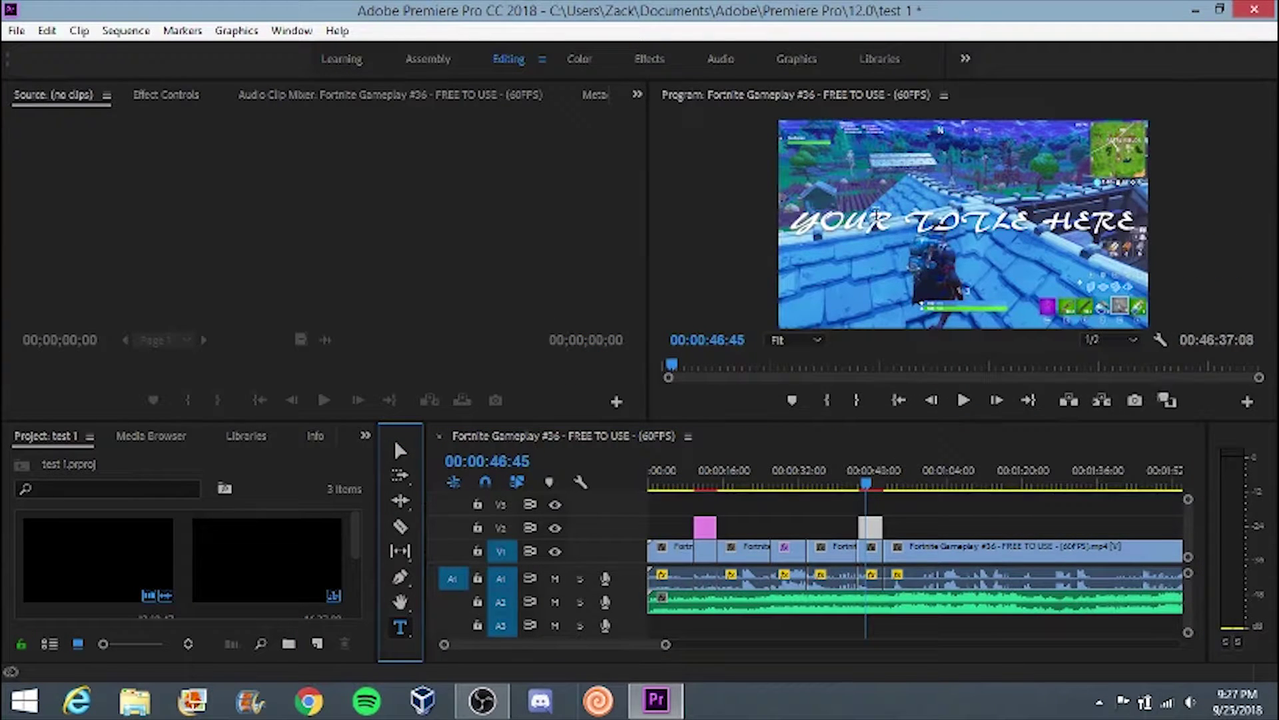
click(875, 214)
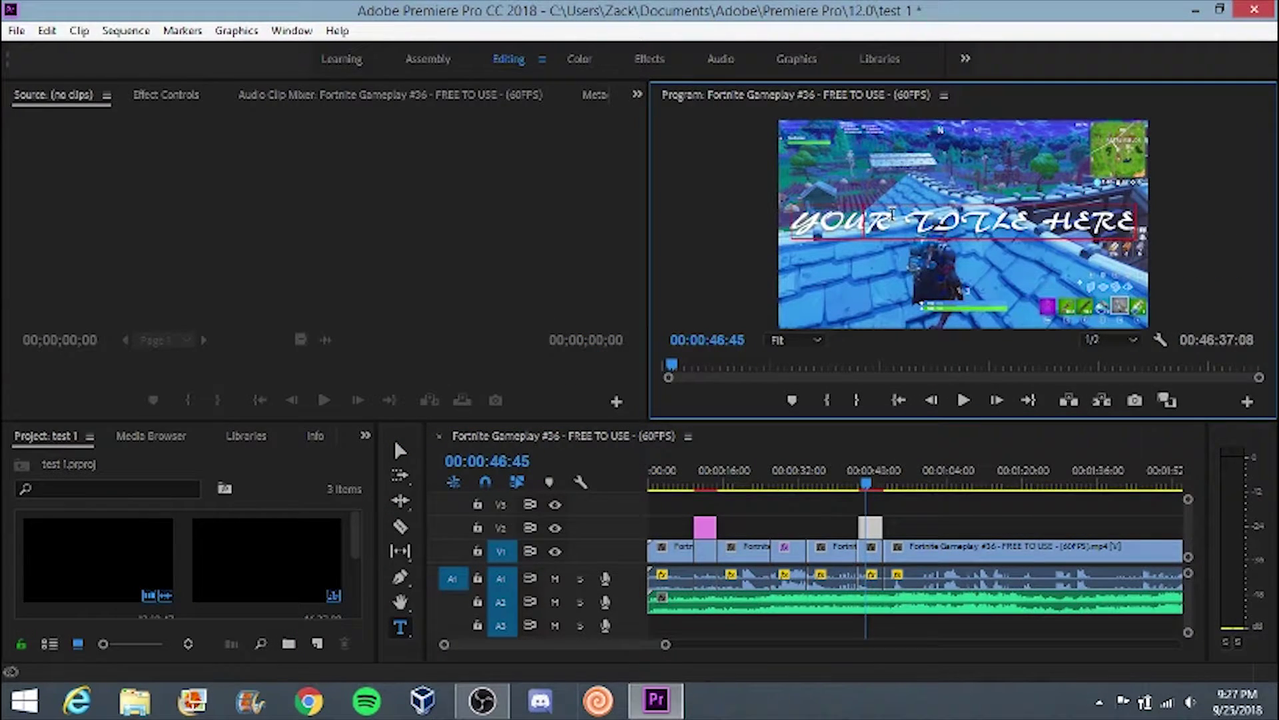
key(ctrl+a)
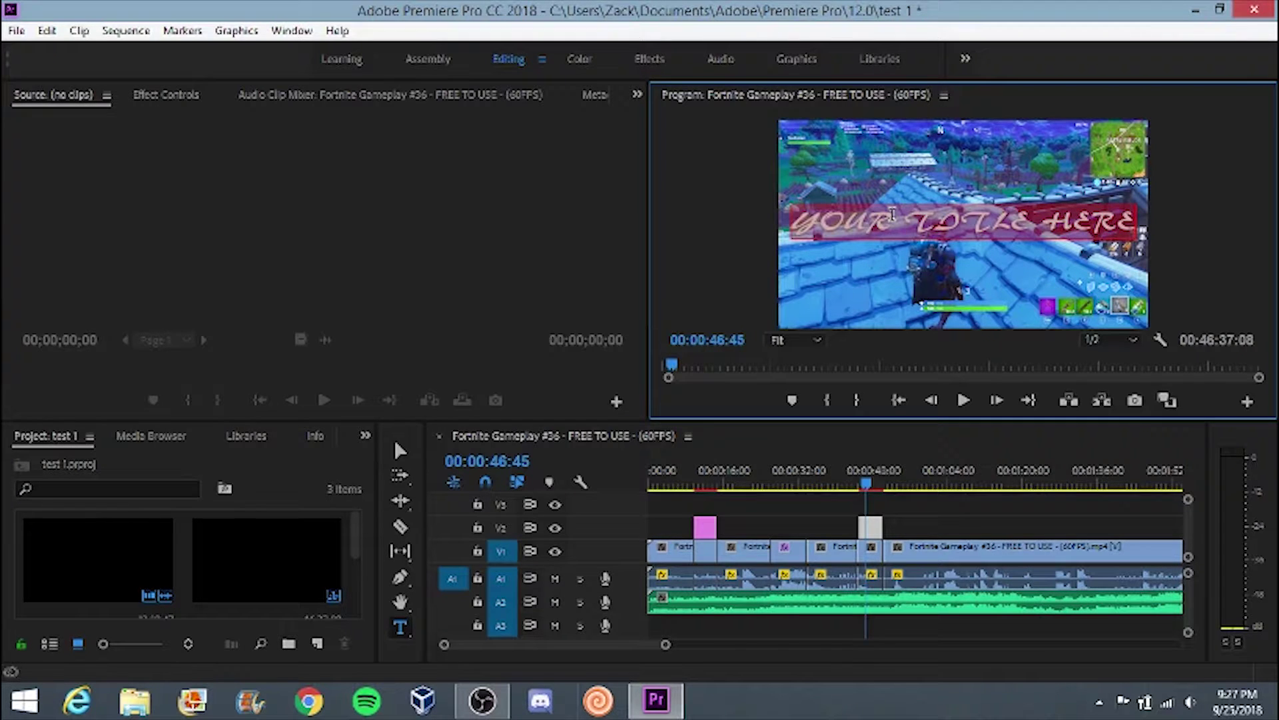
text(Fortnite)
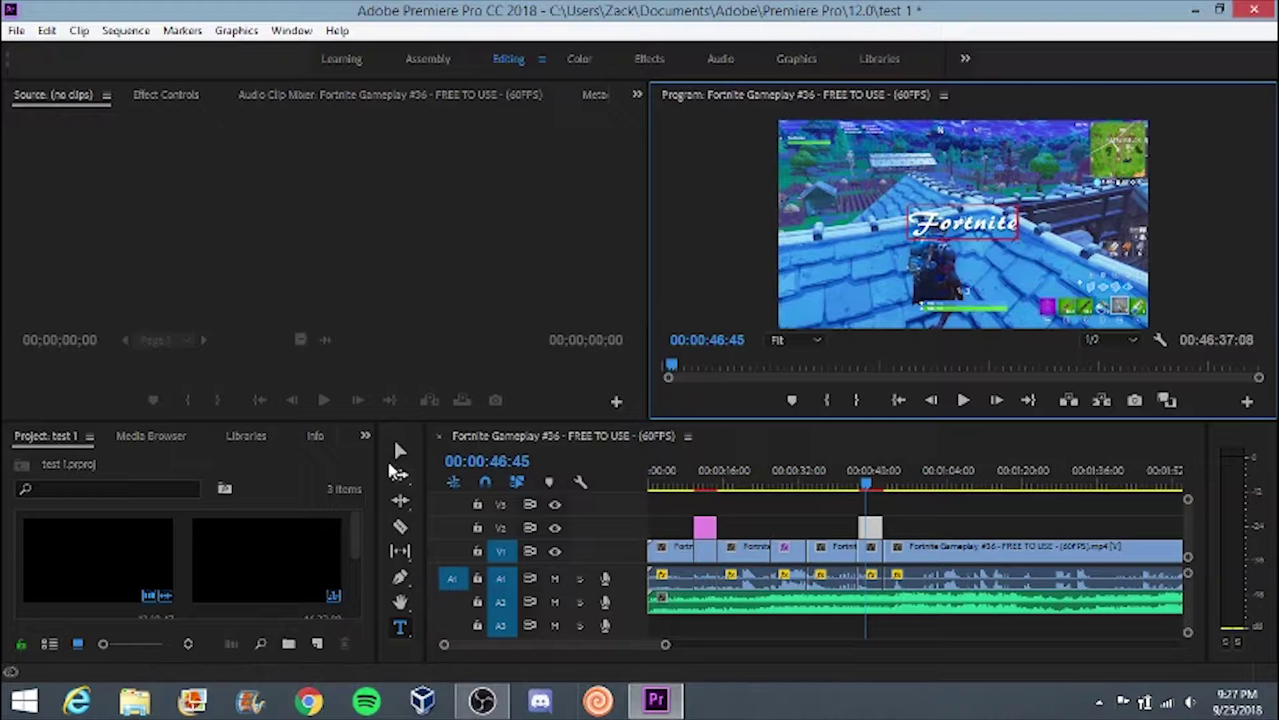
click(398, 446)
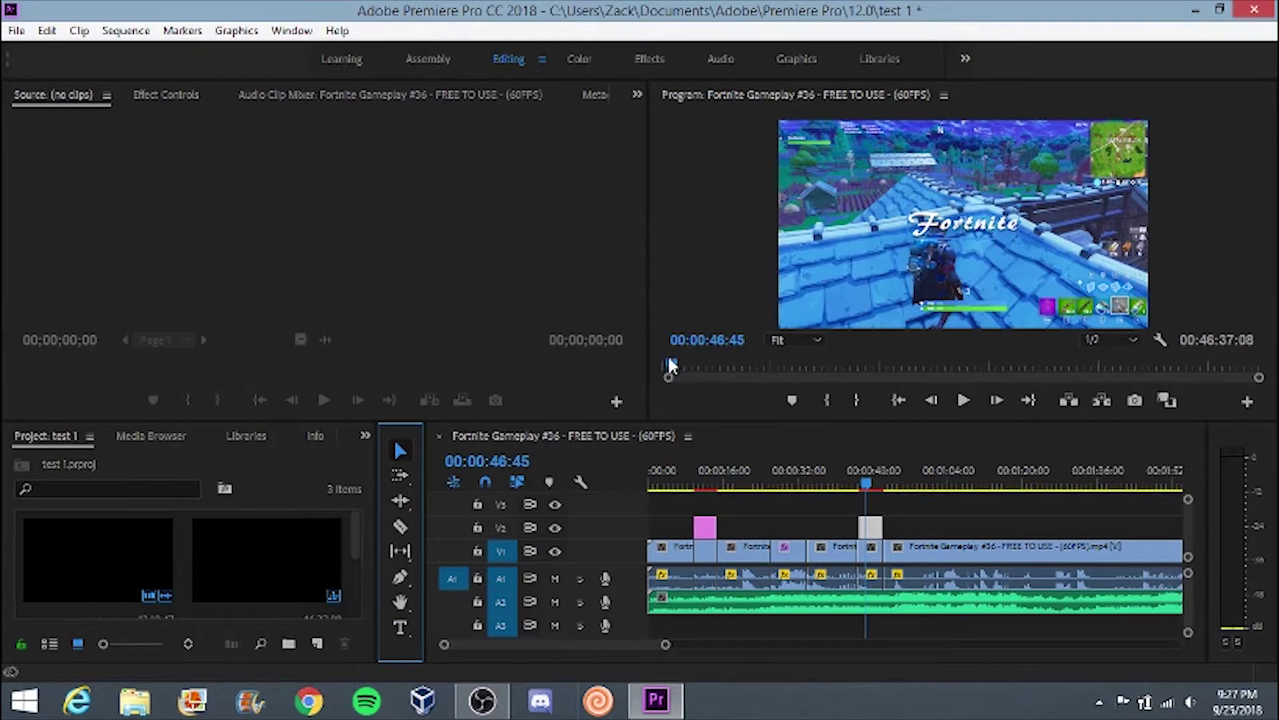
Play the edited sequence from its beginning through the Fortnite title and stop playback at 00:00:55:29.
drag(672, 365, 650, 355)
key(space)
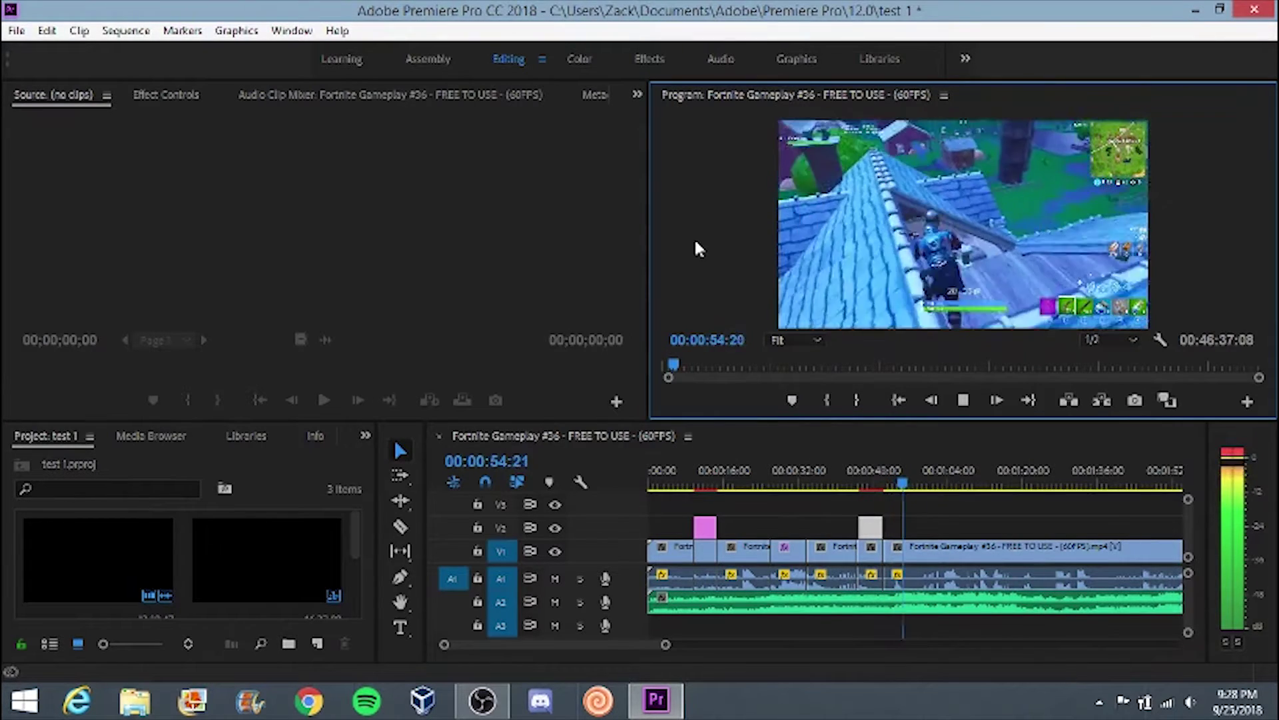
key(space)
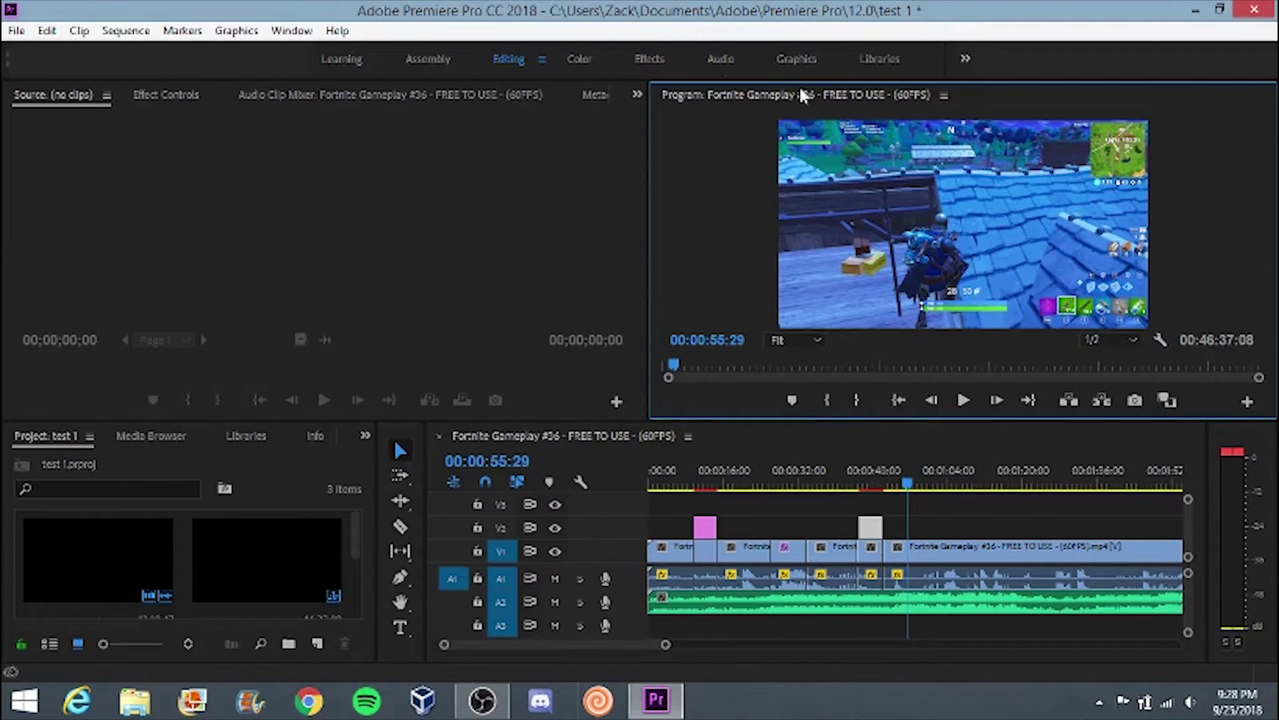
View the Libraries workspace briefly and return to the Editing workspace.
click(881, 60)
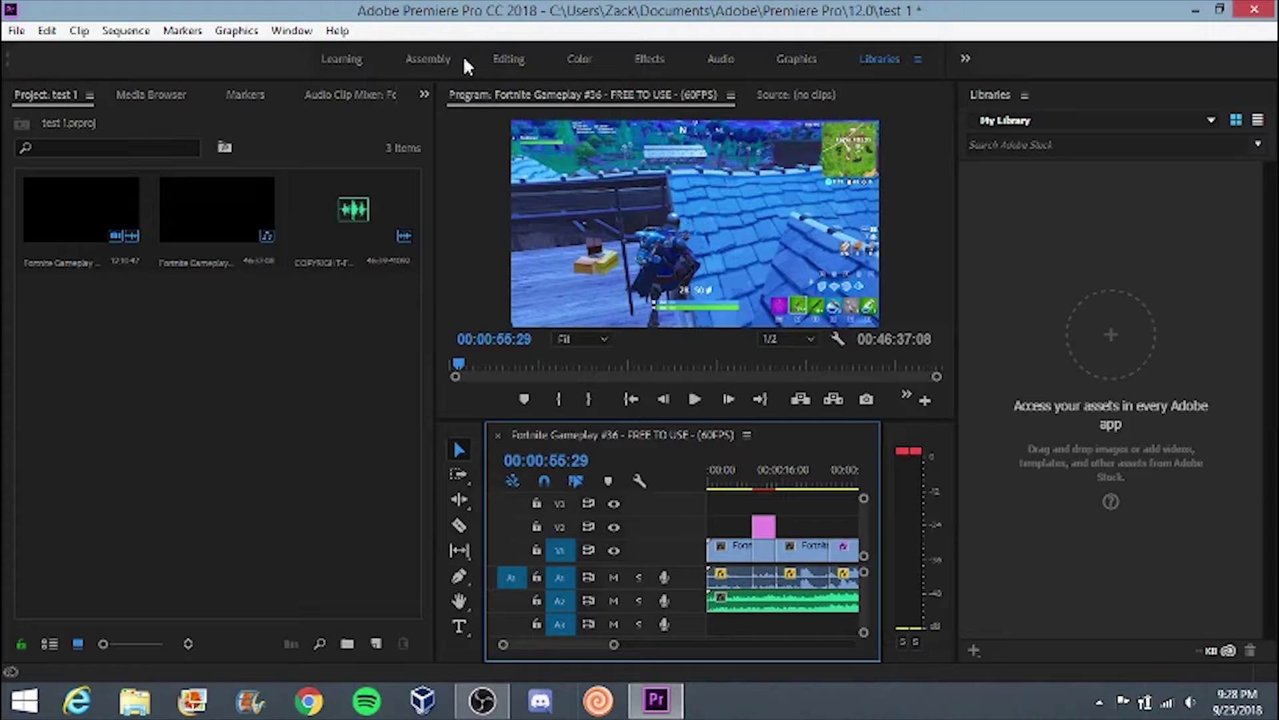
click(510, 59)
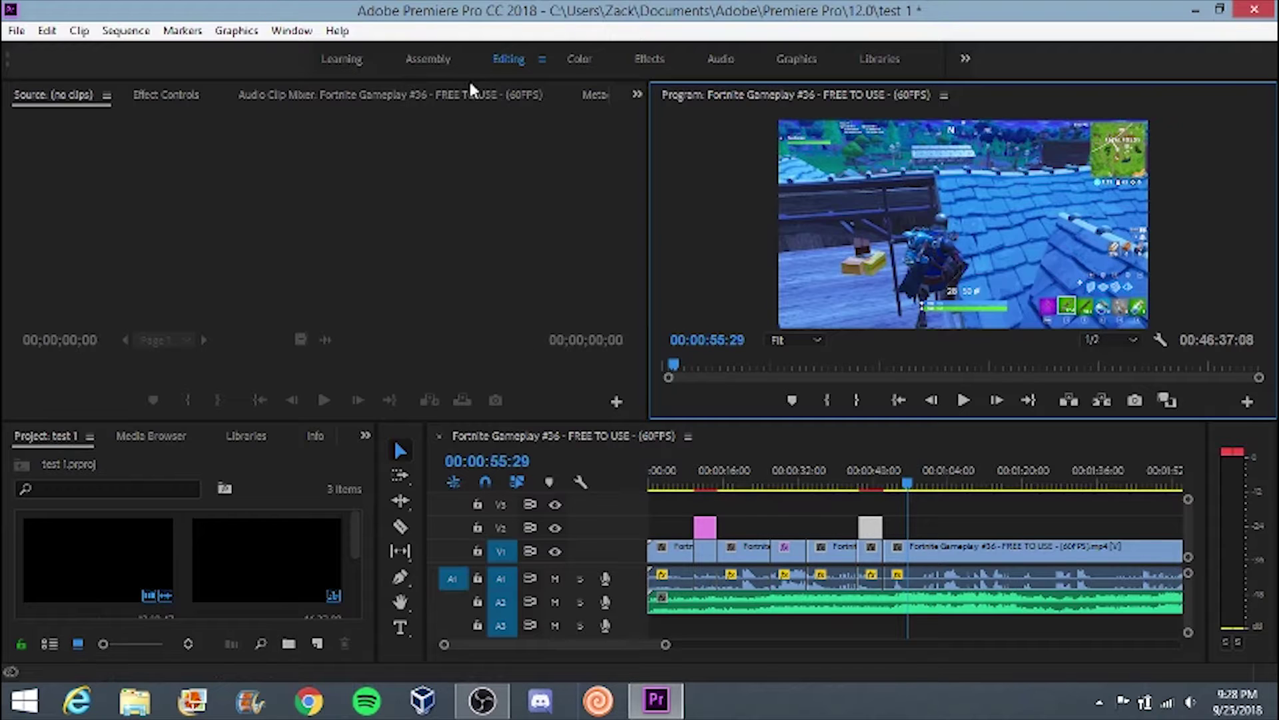
Deselect the title clip on V2 and move the playhead to 00:01:05:44.
click(990, 500)
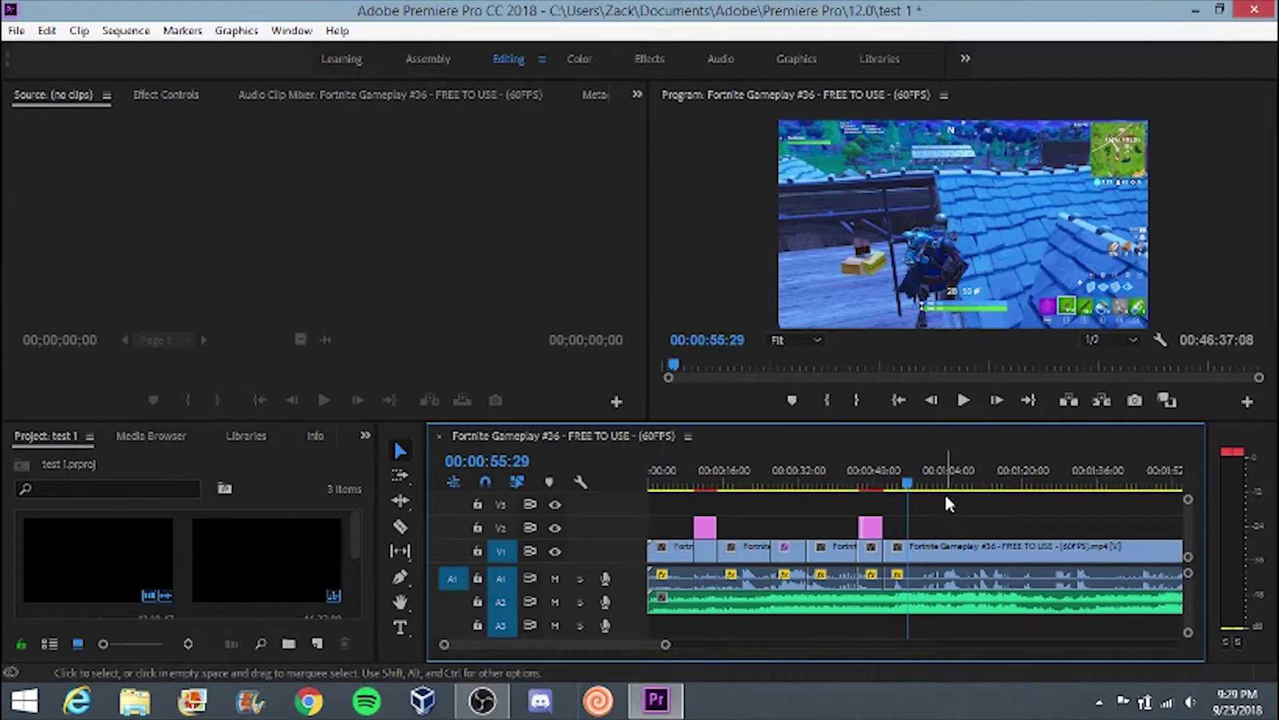
drag(896, 494, 955, 493)
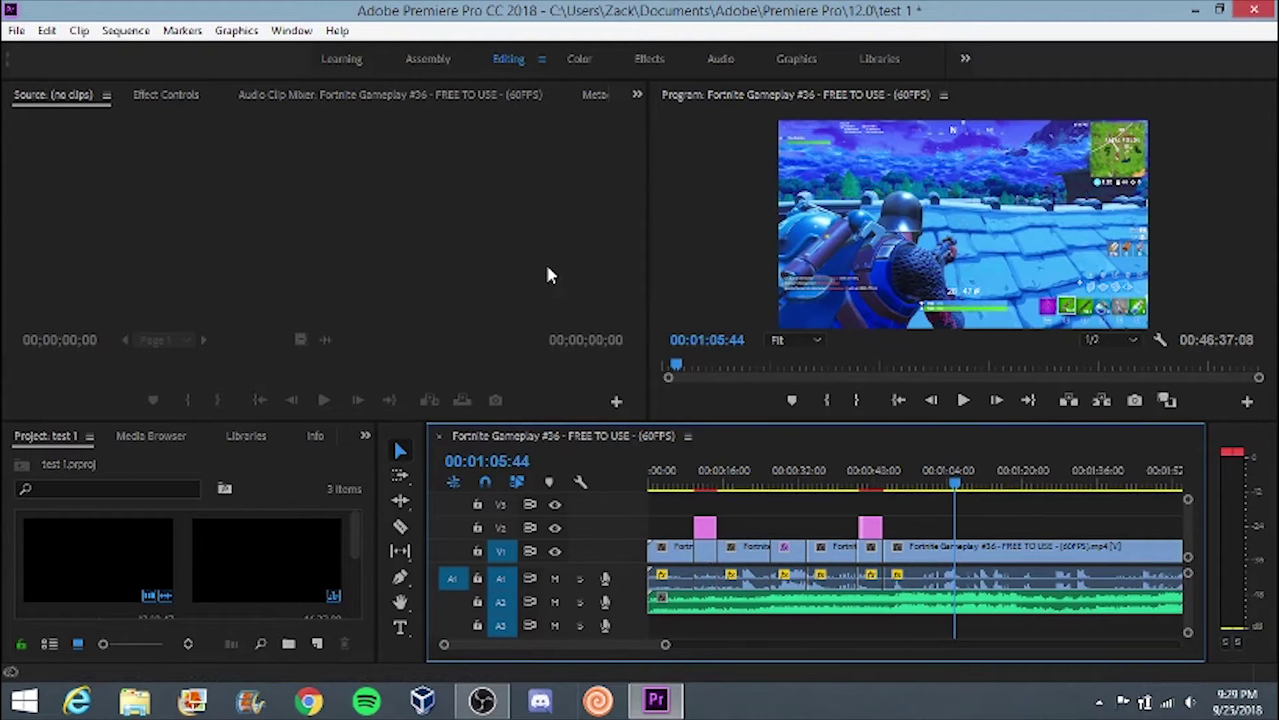
Open the media export settings for the sequence and reposition the dialog to expose its lower options.
click(24, 31)
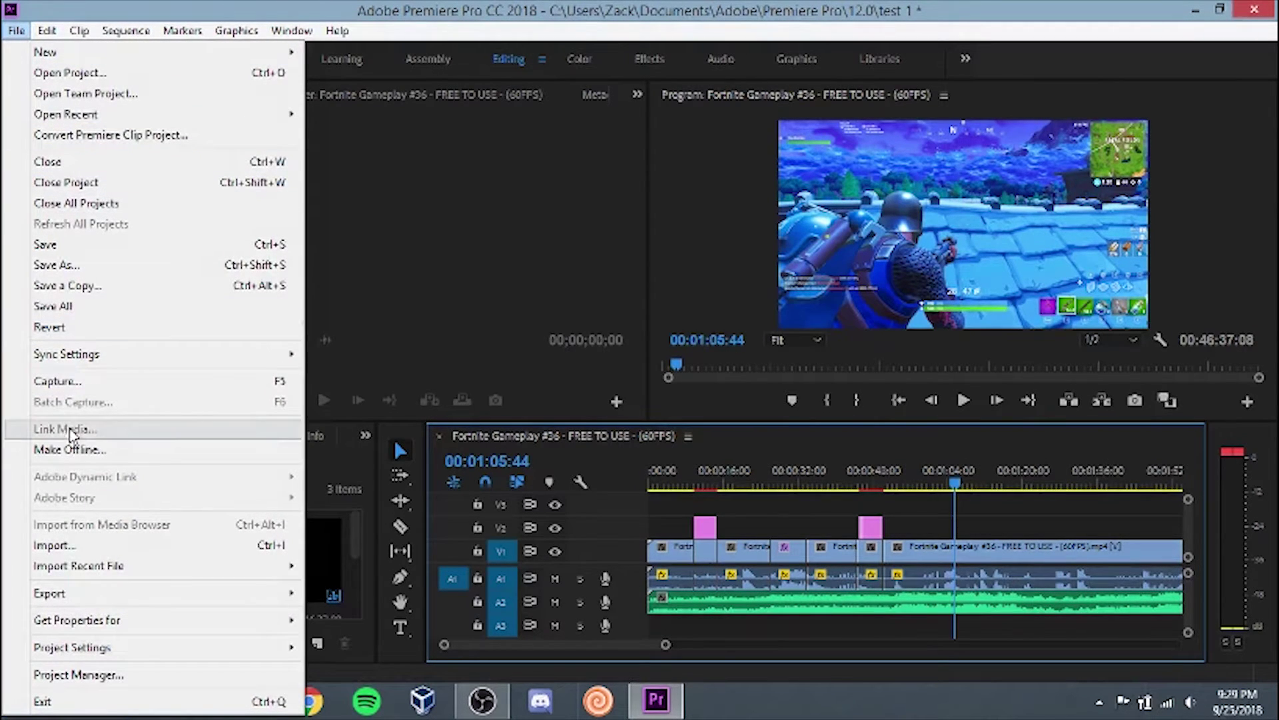
mouse_move(180, 593)
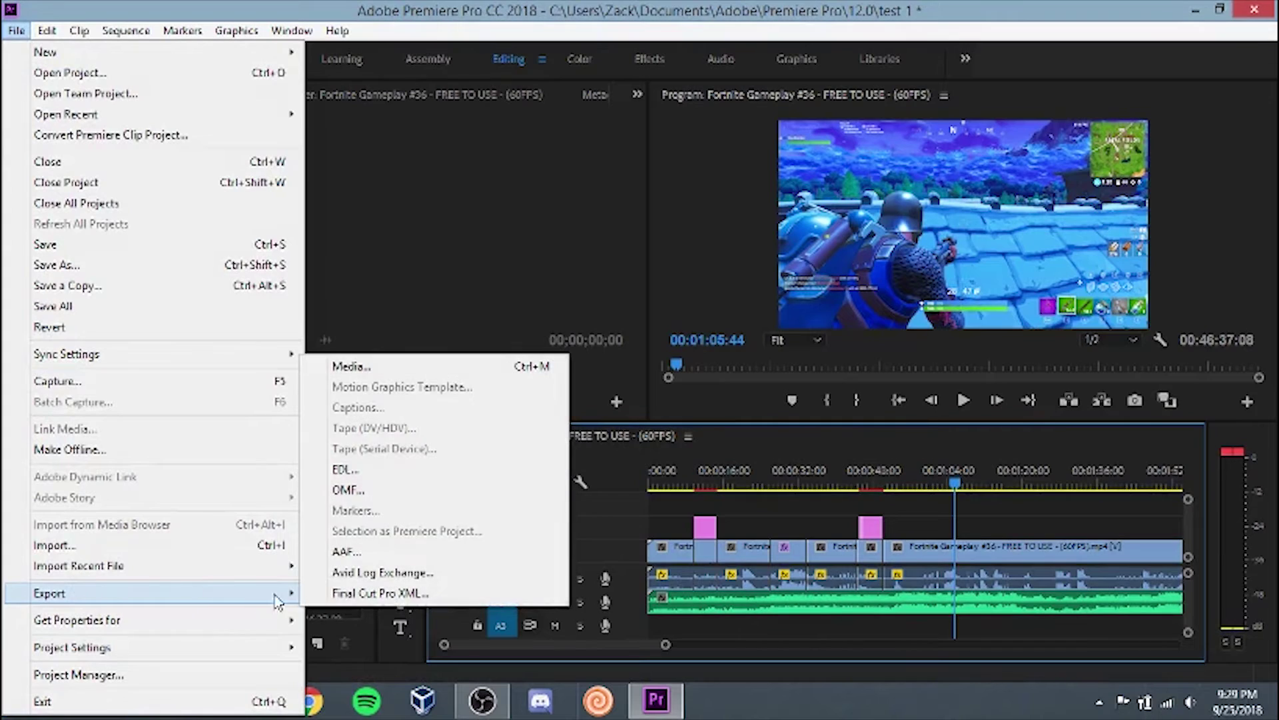
click(533, 367)
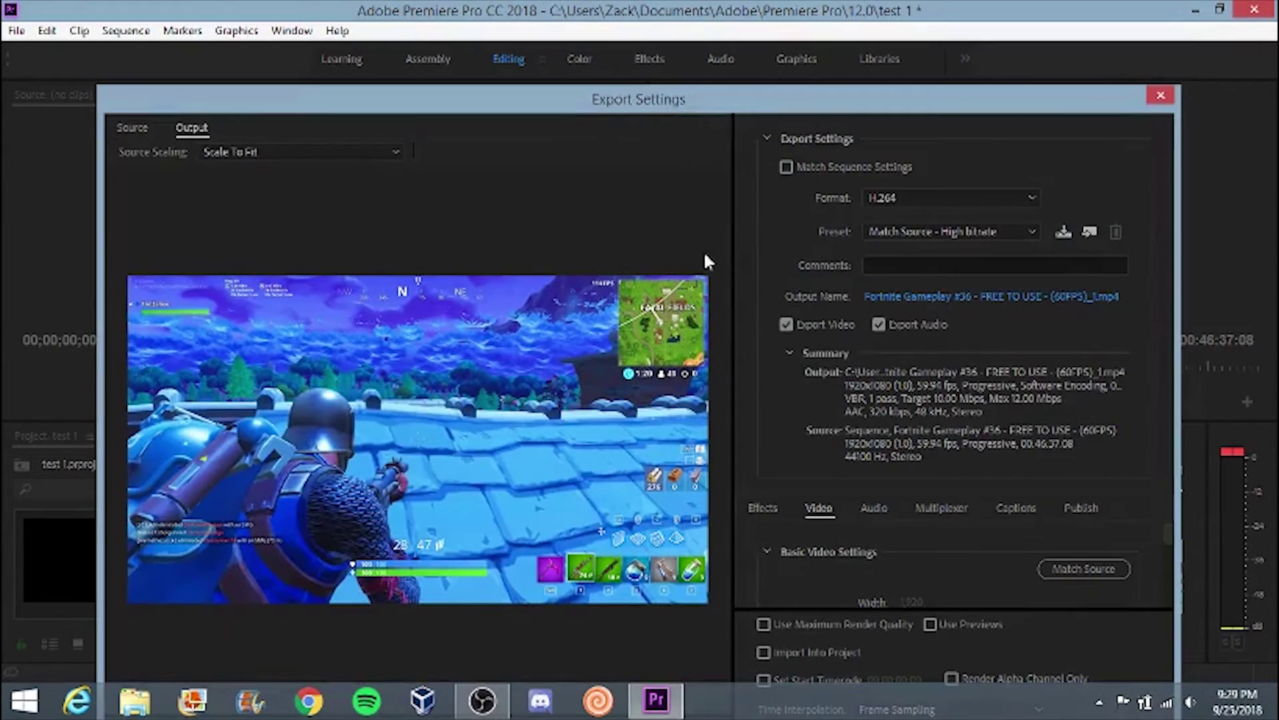
drag(705, 97, 690, 10)
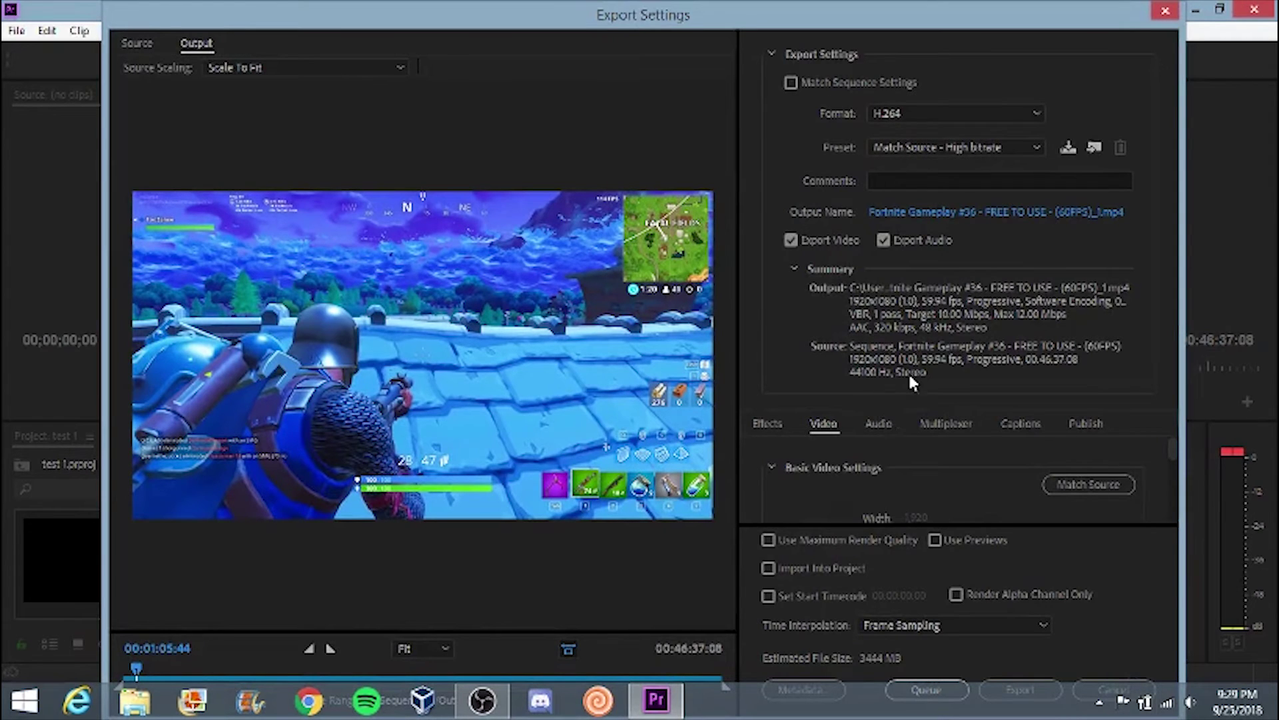
Browse the H.264 export presets as far as YouTube 2160p 4K, and close the export settings without exporting.
click(914, 150)
scroll(908, 530, down, 3)
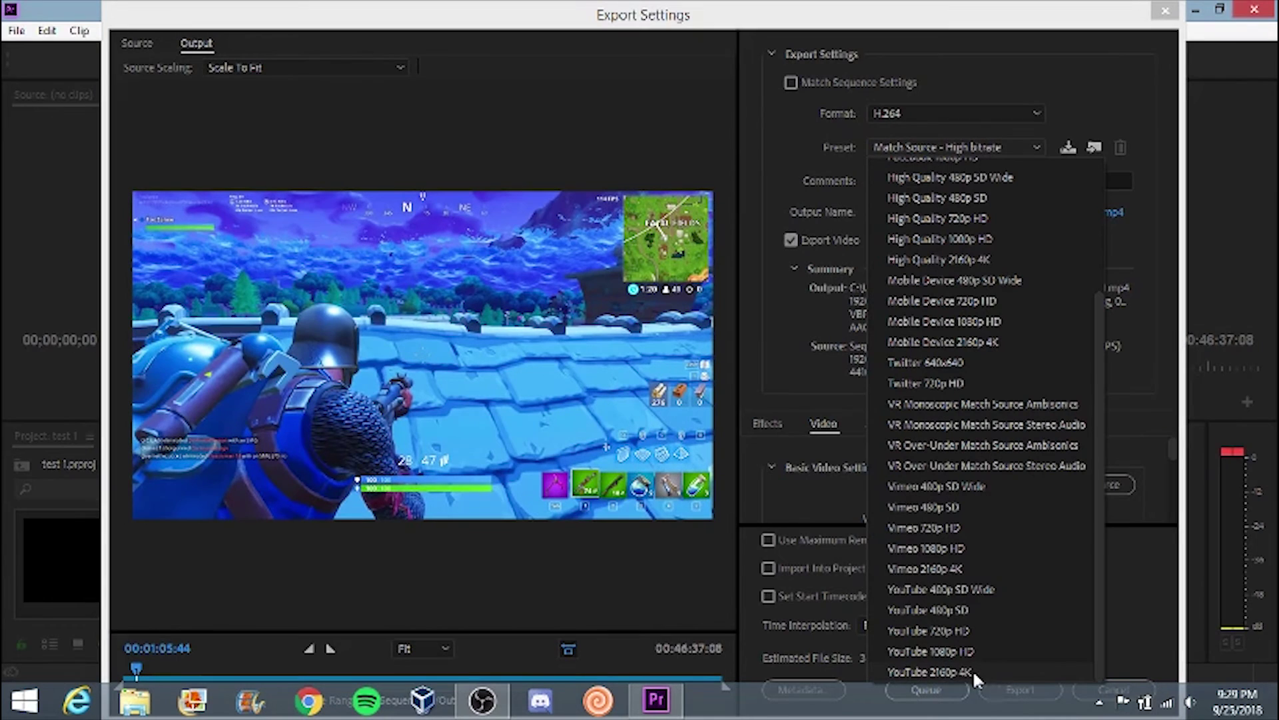
click(1108, 400)
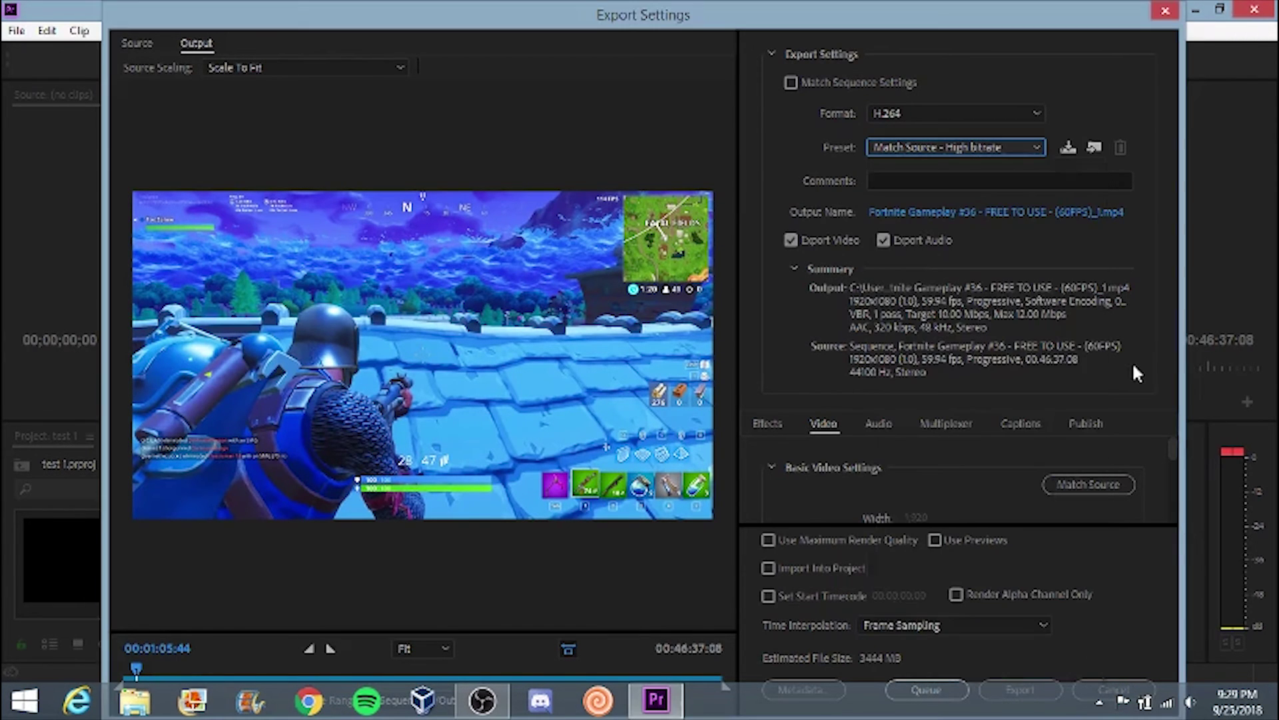
click(1165, 10)
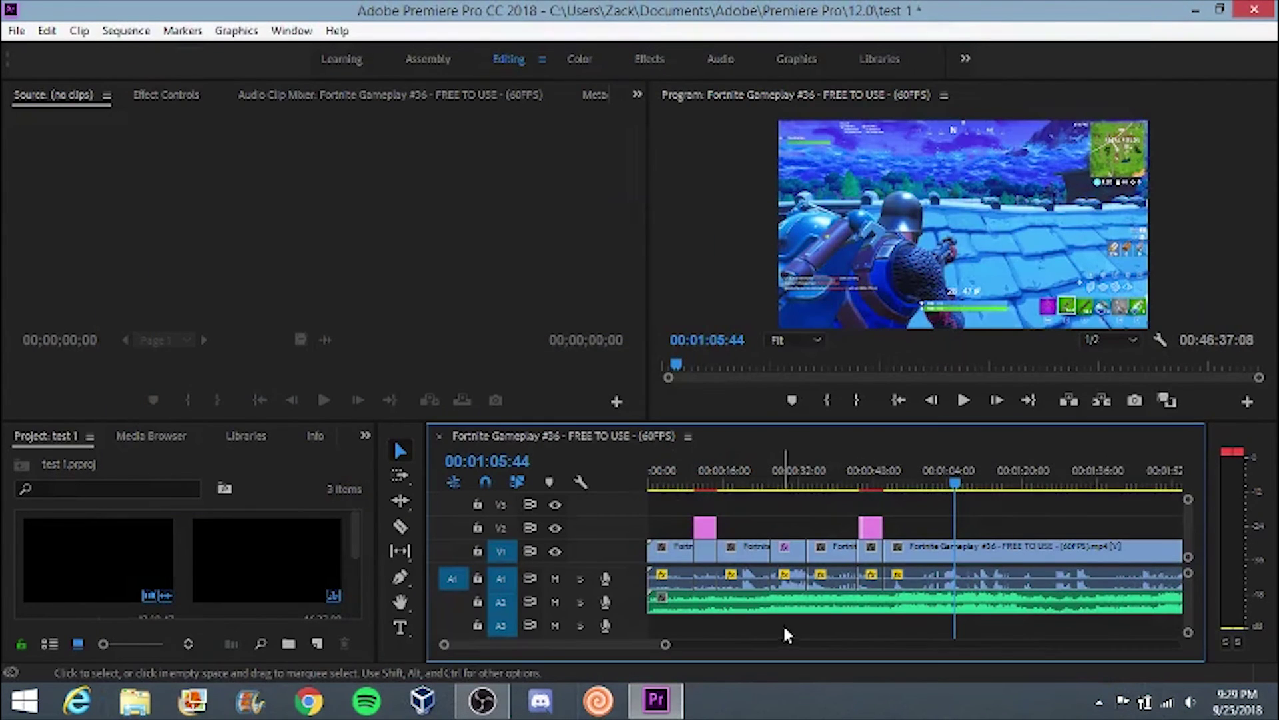